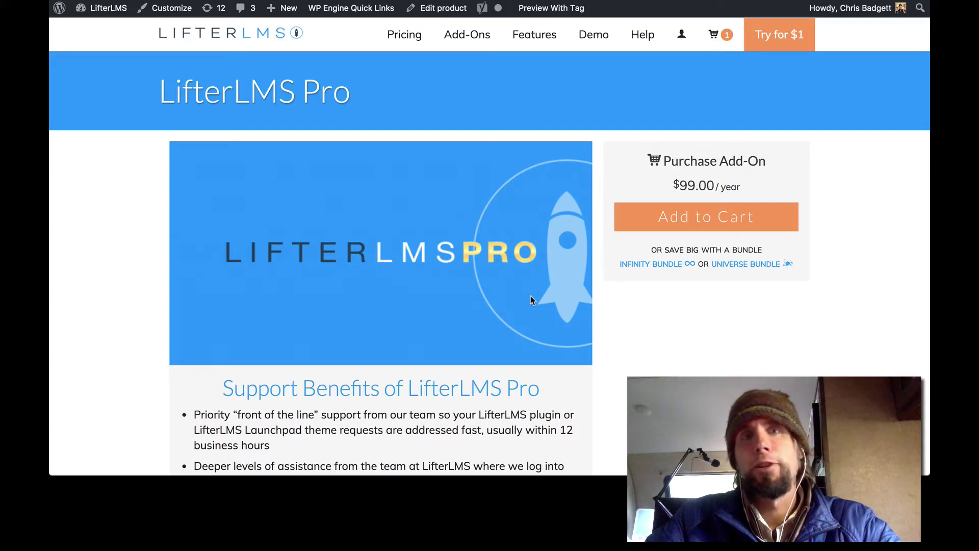
{"action": "scroll", "coordinate": [530, 299], "scroll_direction": "down", "scroll_amount": 2}
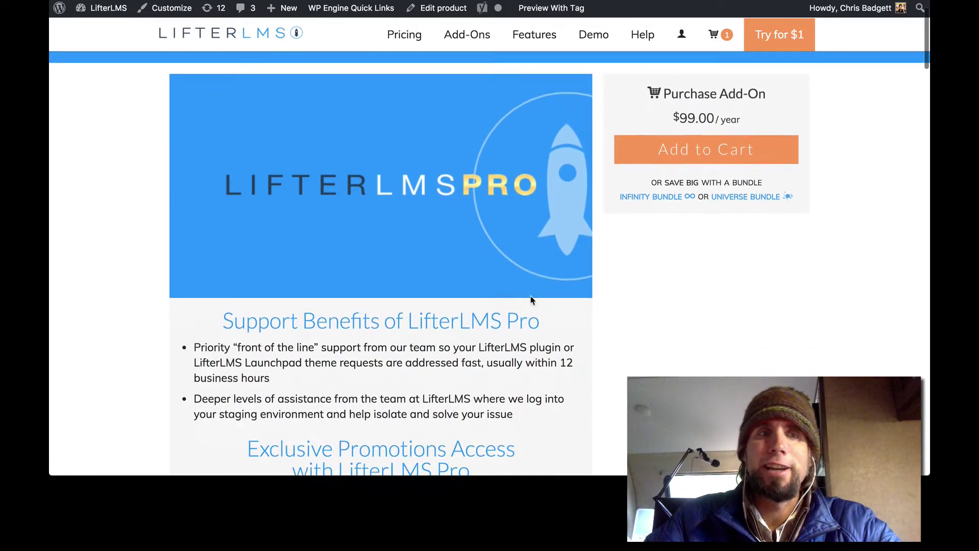
{"action": "scroll", "coordinate": [532, 300], "scroll_direction": "up", "scroll_amount": 2}
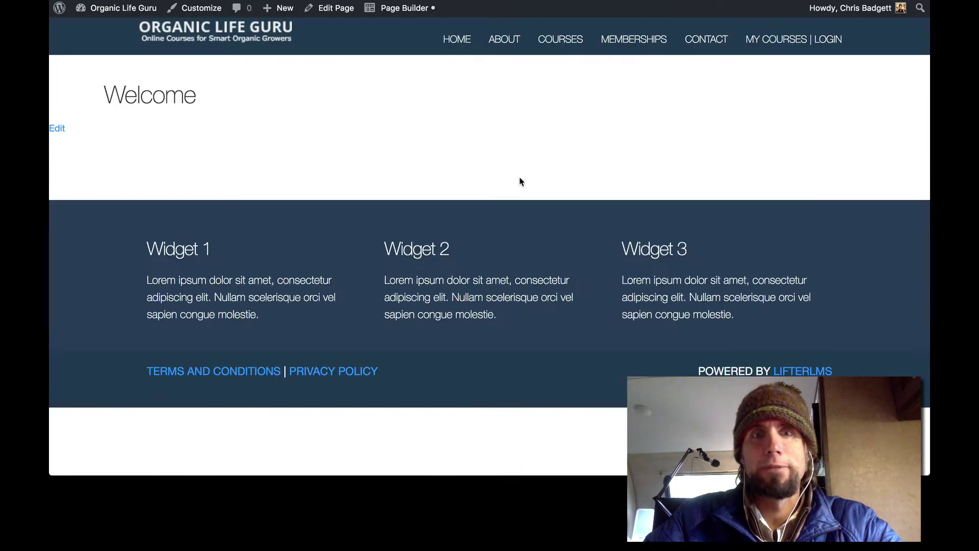
Browse the demo site's About and Courses pages, then return to the Welcome homepage.
{"action": "left_click", "coordinate": [497, 45]}
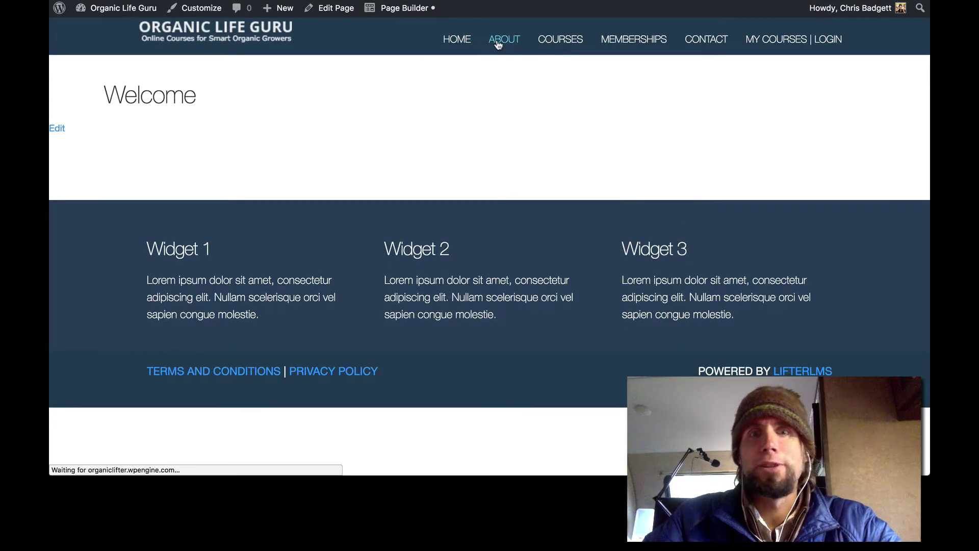
{"action": "left_click", "coordinate": [567, 45]}
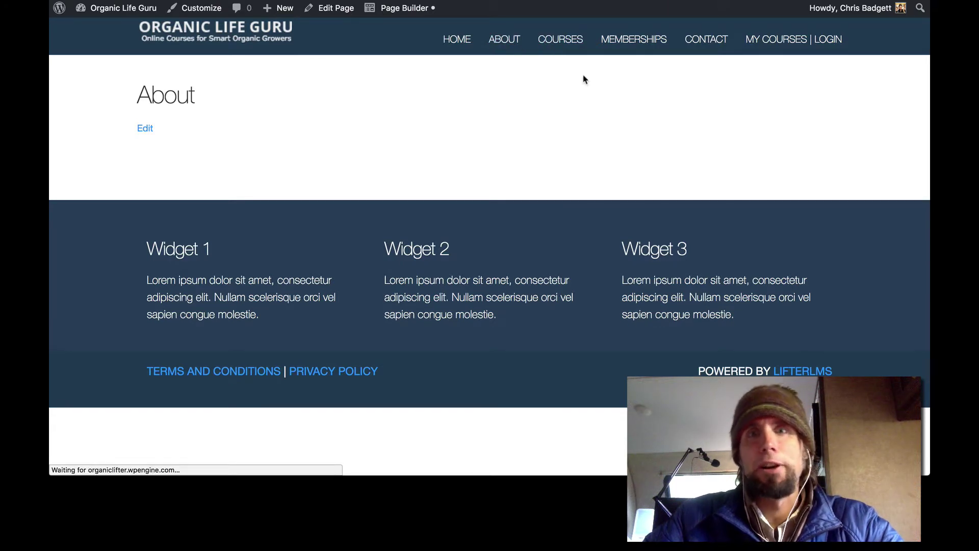
{"action": "scroll", "coordinate": [583, 81], "scroll_direction": "down", "scroll_amount": 1}
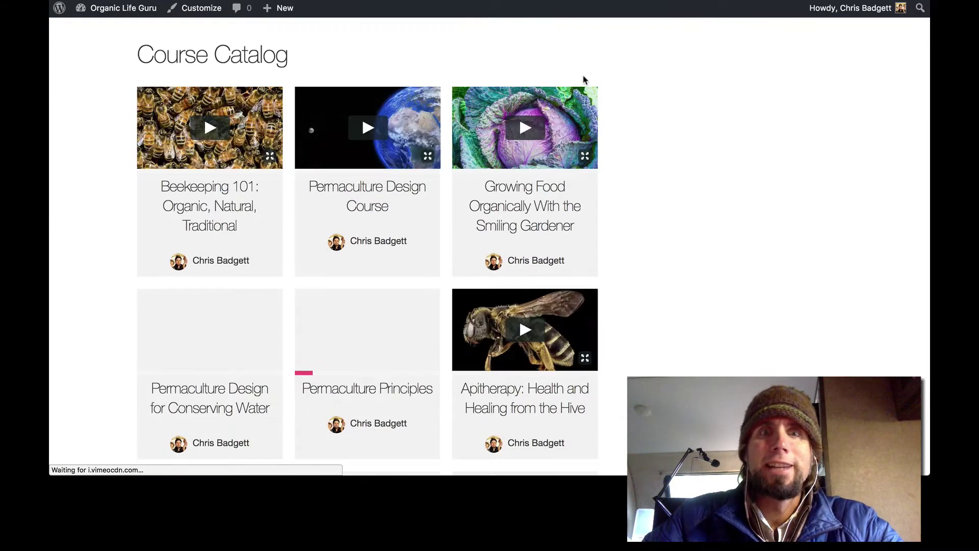
{"action": "scroll", "coordinate": [583, 80], "scroll_direction": "up", "scroll_amount": 1}
{"action": "left_click", "coordinate": [462, 43]}
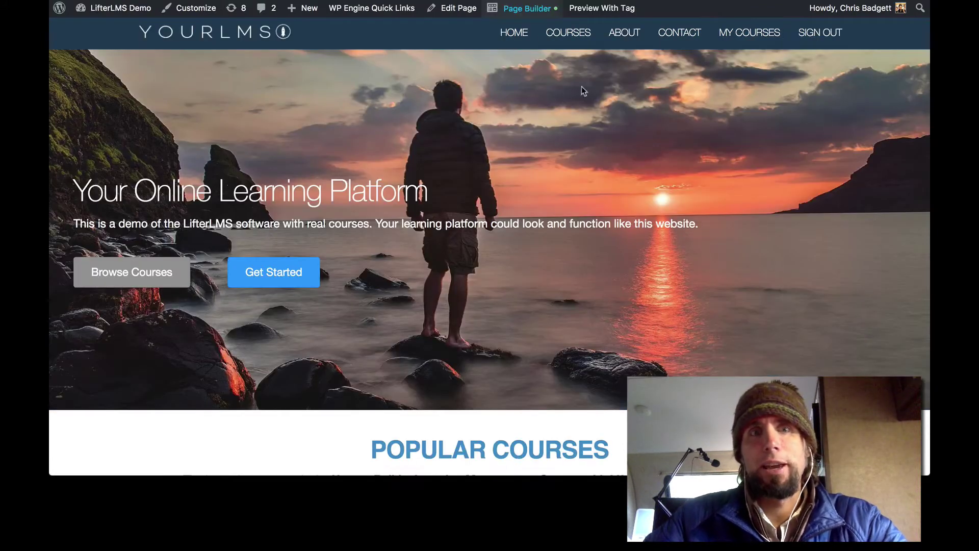
{"action": "scroll", "coordinate": [590, 108], "scroll_direction": "down", "scroll_amount": 2}
{"action": "scroll", "coordinate": [604, 135], "scroll_direction": "down", "scroll_amount": 5}
{"action": "scroll", "coordinate": [604, 135], "scroll_direction": "down", "scroll_amount": 3}
{"action": "scroll", "coordinate": [604, 136], "scroll_direction": "down", "scroll_amount": 3}
{"action": "scroll", "coordinate": [604, 136], "scroll_direction": "down", "scroll_amount": 4}
{"action": "scroll", "coordinate": [604, 135], "scroll_direction": "down", "scroll_amount": 4}
{"action": "scroll", "coordinate": [604, 135], "scroll_direction": "down", "scroll_amount": 3}
{"action": "scroll", "coordinate": [604, 135], "scroll_direction": "down", "scroll_amount": 4}
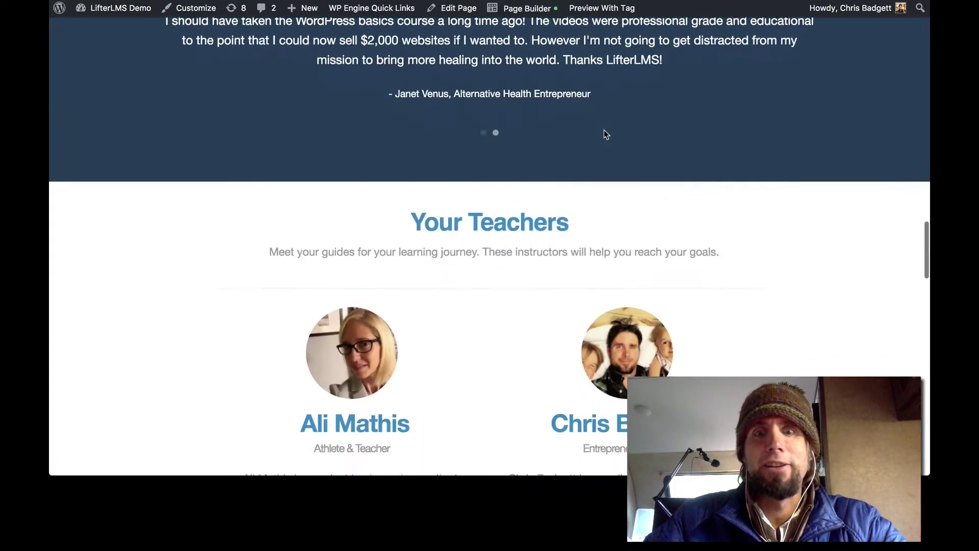
{"action": "scroll", "coordinate": [604, 130], "scroll_direction": "down", "scroll_amount": 4}
{"action": "scroll", "coordinate": [603, 130], "scroll_direction": "down", "scroll_amount": 3}
{"action": "scroll", "coordinate": [604, 130], "scroll_direction": "down", "scroll_amount": 3}
{"action": "scroll", "coordinate": [604, 130], "scroll_direction": "down", "scroll_amount": 4}
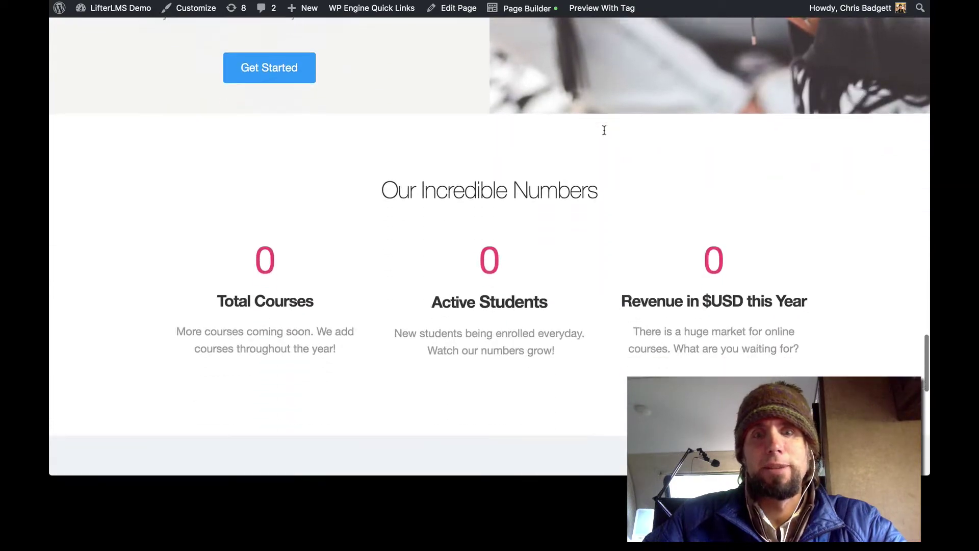
{"action": "scroll", "coordinate": [604, 130], "scroll_direction": "down", "scroll_amount": 4}
{"action": "scroll", "coordinate": [603, 131], "scroll_direction": "down", "scroll_amount": 4}
{"action": "scroll", "coordinate": [603, 130], "scroll_direction": "up", "scroll_amount": 4}
{"action": "scroll", "coordinate": [603, 130], "scroll_direction": "up", "scroll_amount": 4}
{"action": "scroll", "coordinate": [603, 131], "scroll_direction": "up", "scroll_amount": 4}
{"action": "scroll", "coordinate": [603, 131], "scroll_direction": "up", "scroll_amount": 5}
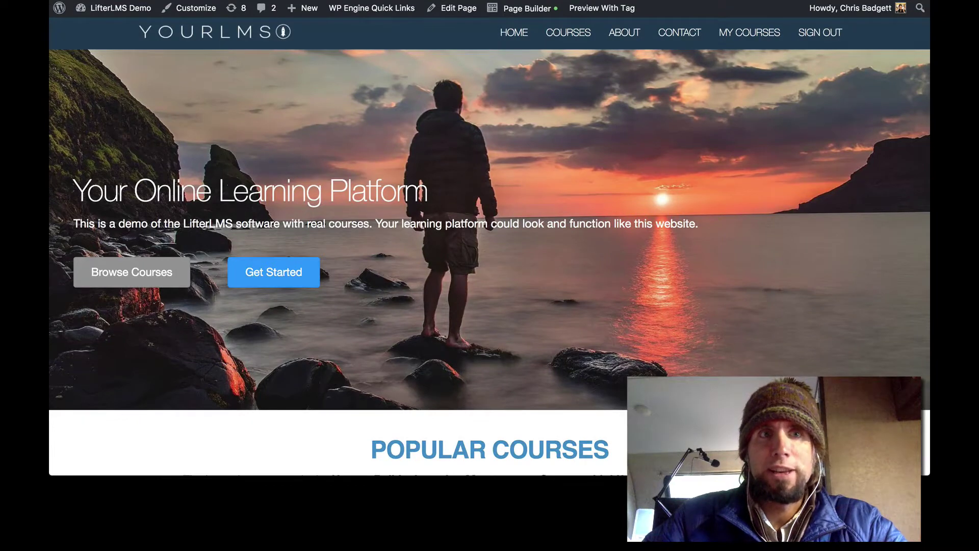
{"action": "scroll", "coordinate": [564, 252], "scroll_direction": "down", "scroll_amount": 2}
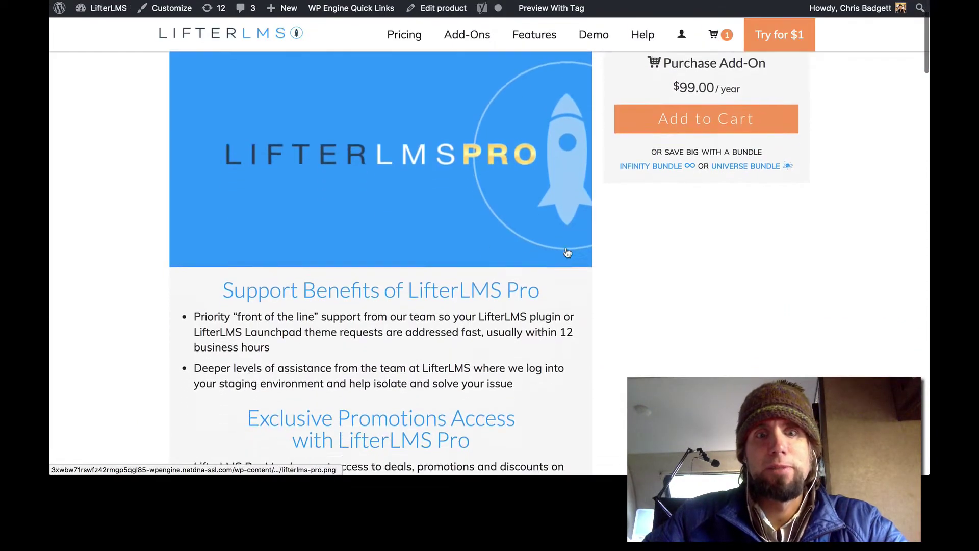
{"action": "scroll", "coordinate": [568, 256], "scroll_direction": "down", "scroll_amount": 1}
{"action": "scroll", "coordinate": [567, 247], "scroll_direction": "down", "scroll_amount": 5}
{"action": "scroll", "coordinate": [566, 247], "scroll_direction": "down", "scroll_amount": 3}
{"action": "scroll", "coordinate": [566, 252], "scroll_direction": "up", "scroll_amount": 3}
{"action": "scroll", "coordinate": [551, 214], "scroll_direction": "up", "scroll_amount": 3}
{"action": "scroll", "coordinate": [484, 212], "scroll_direction": "down", "scroll_amount": 2}
{"action": "scroll", "coordinate": [484, 211], "scroll_direction": "down", "scroll_amount": 3}
{"action": "scroll", "coordinate": [478, 198], "scroll_direction": "down", "scroll_amount": 2}
{"action": "scroll", "coordinate": [455, 322], "scroll_direction": "down", "scroll_amount": 5}
{"action": "scroll", "coordinate": [456, 322], "scroll_direction": "down", "scroll_amount": 3}
{"action": "scroll", "coordinate": [456, 322], "scroll_direction": "down", "scroll_amount": 3}
{"action": "scroll", "coordinate": [455, 322], "scroll_direction": "down", "scroll_amount": 1}
{"action": "scroll", "coordinate": [456, 323], "scroll_direction": "down", "scroll_amount": 1}
{"action": "scroll", "coordinate": [456, 323], "scroll_direction": "down", "scroll_amount": 1}
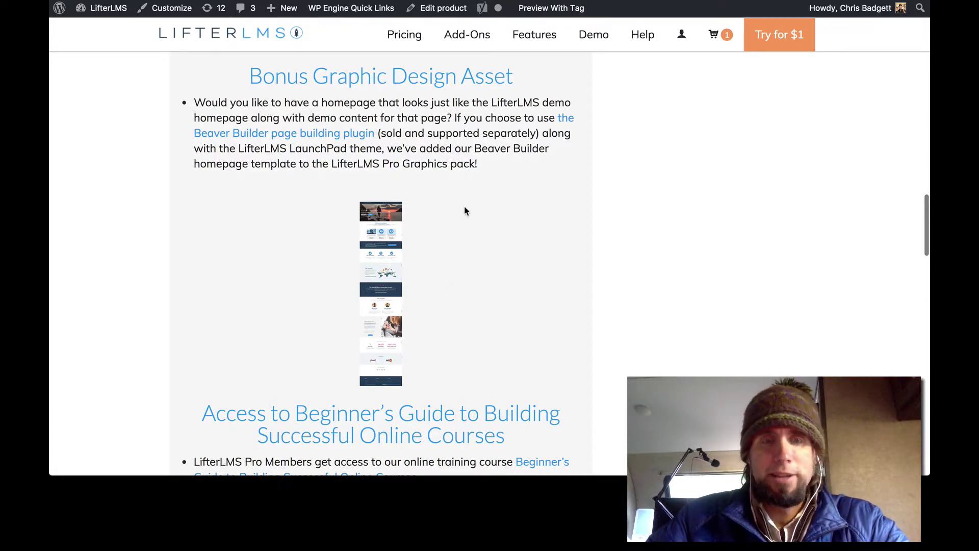
{"action": "scroll", "coordinate": [464, 211], "scroll_direction": "up", "scroll_amount": 1}
{"action": "scroll", "coordinate": [464, 211], "scroll_direction": "up", "scroll_amount": 3}
{"action": "scroll", "coordinate": [464, 211], "scroll_direction": "up", "scroll_amount": 1}
{"action": "scroll", "coordinate": [464, 212], "scroll_direction": "down", "scroll_amount": 5}
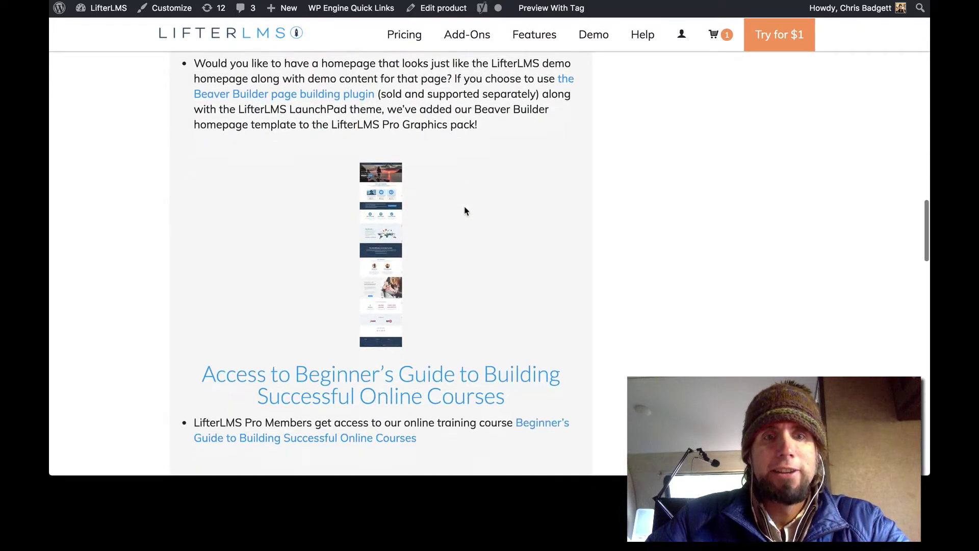
{"action": "scroll", "coordinate": [464, 211], "scroll_direction": "up", "scroll_amount": 2}
{"action": "scroll", "coordinate": [464, 211], "scroll_direction": "up", "scroll_amount": 2}
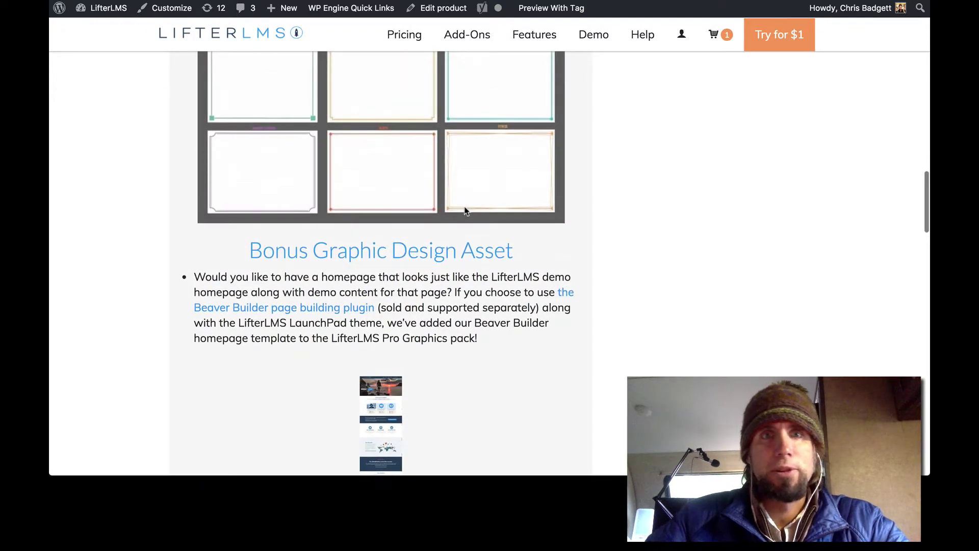
{"action": "scroll", "coordinate": [464, 211], "scroll_direction": "up", "scroll_amount": 5}
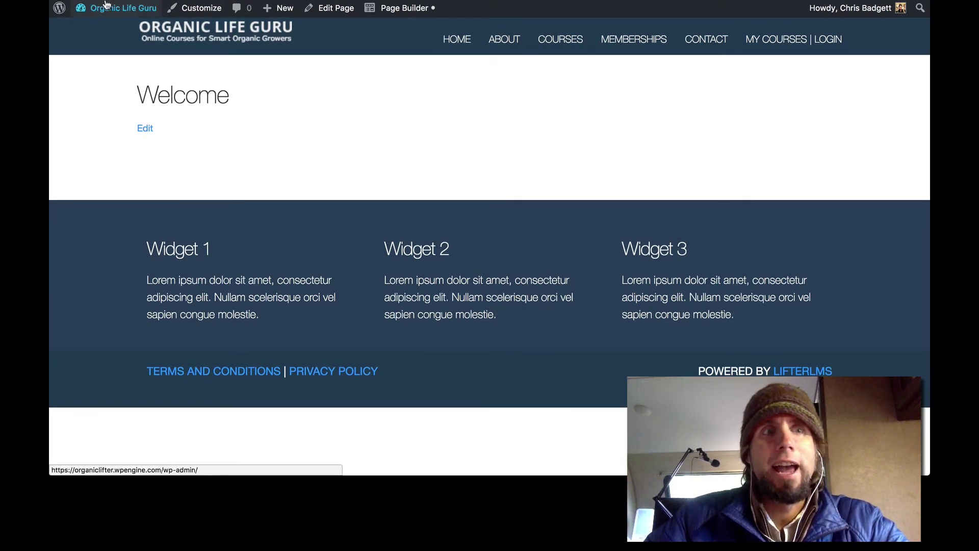
Go to the admin dashboard and review the installed plugins list.
{"action": "mouse_move", "coordinate": [123, 7]}
{"action": "left_click", "coordinate": [105, 30]}
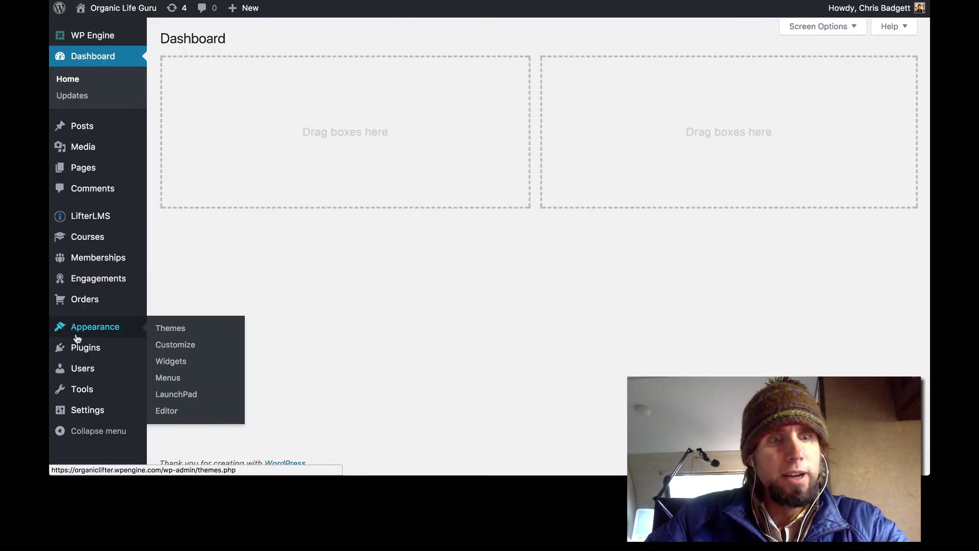
{"action": "mouse_move", "coordinate": [85, 347]}
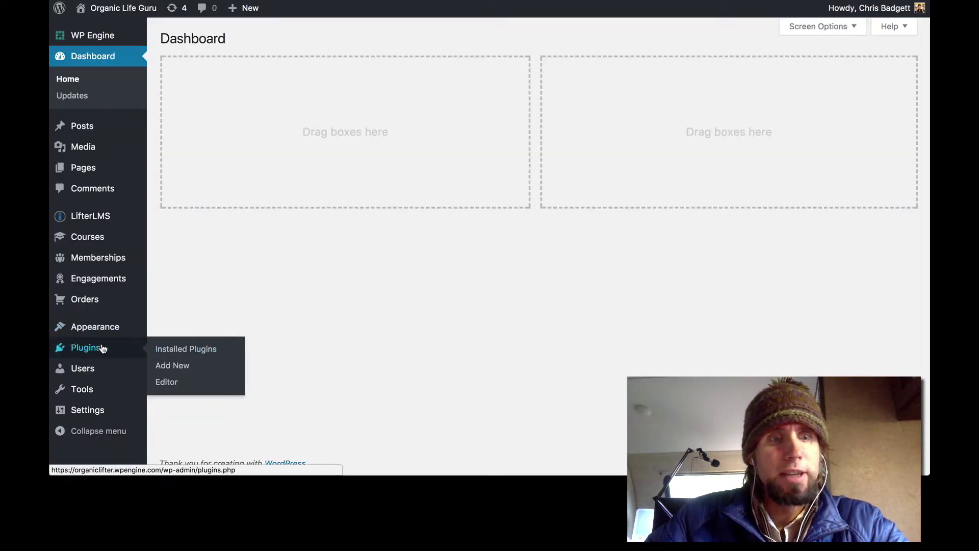
{"action": "left_click", "coordinate": [102, 348]}
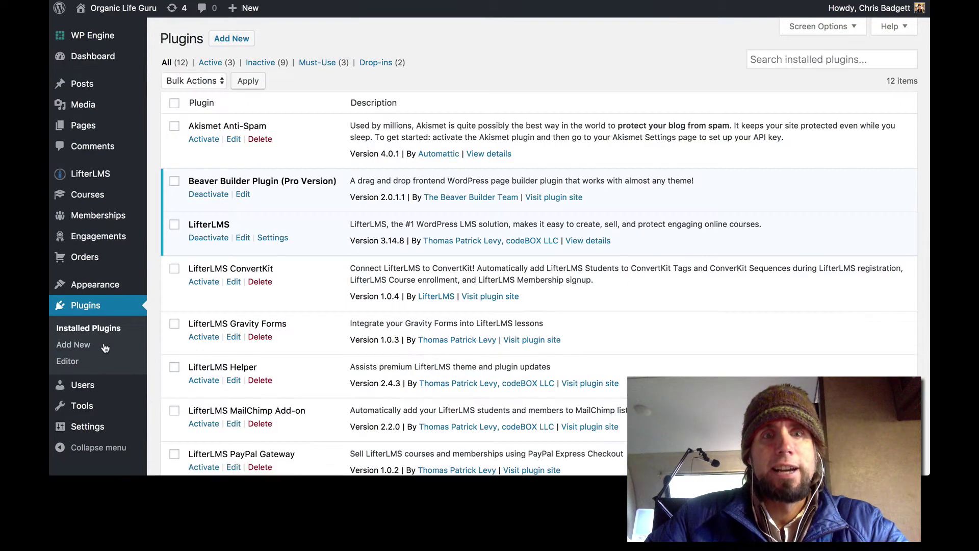
{"action": "scroll", "coordinate": [393, 341], "scroll_direction": "down", "scroll_amount": 1}
{"action": "scroll", "coordinate": [387, 354], "scroll_direction": "down", "scroll_amount": 1}
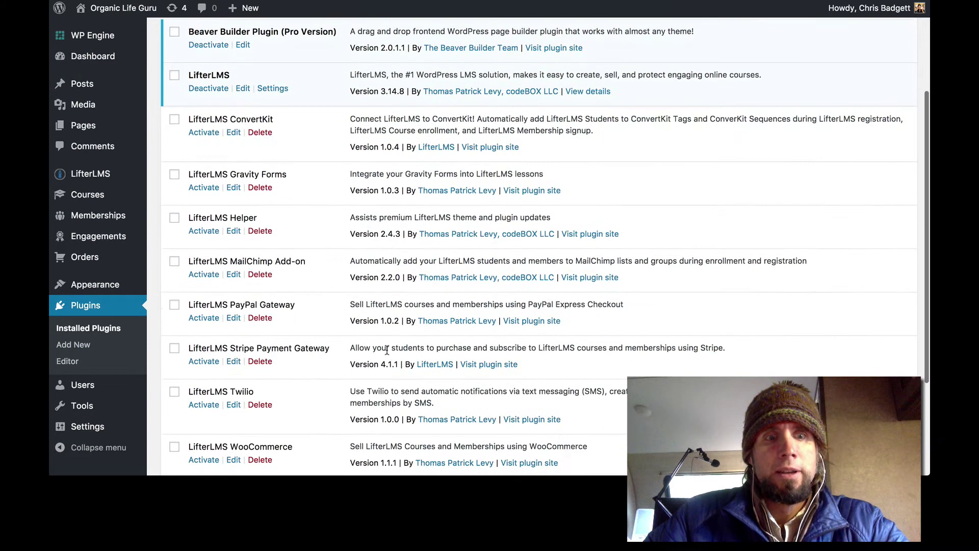
{"action": "scroll", "coordinate": [387, 354], "scroll_direction": "up", "scroll_amount": 3}
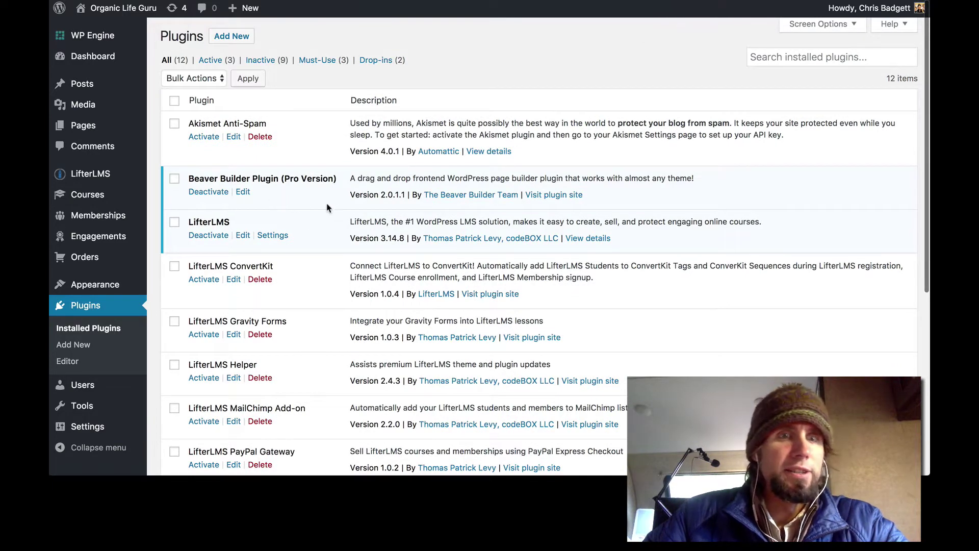
{"action": "scroll", "coordinate": [295, 201], "scroll_direction": "up", "scroll_amount": 1}
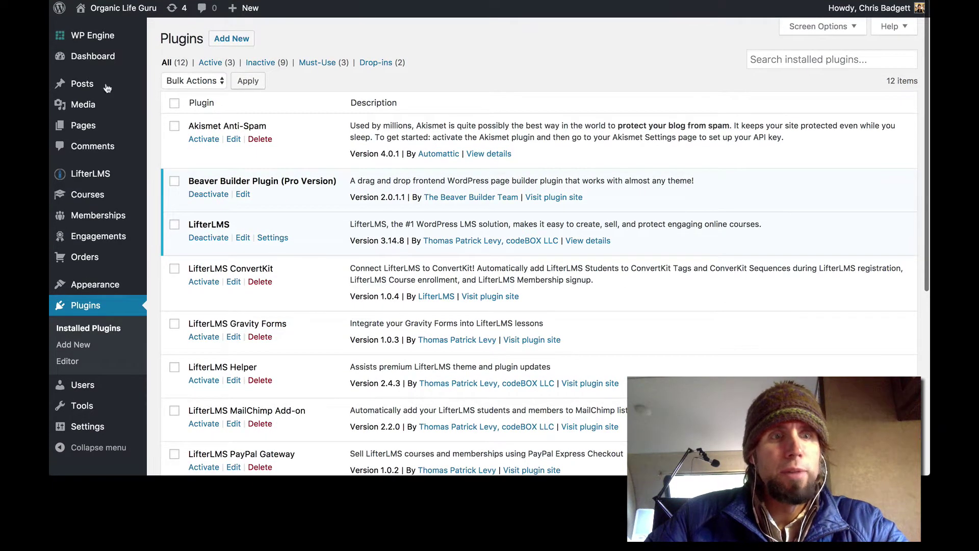
{"action": "scroll", "coordinate": [98, 157], "scroll_direction": "down", "scroll_amount": 5}
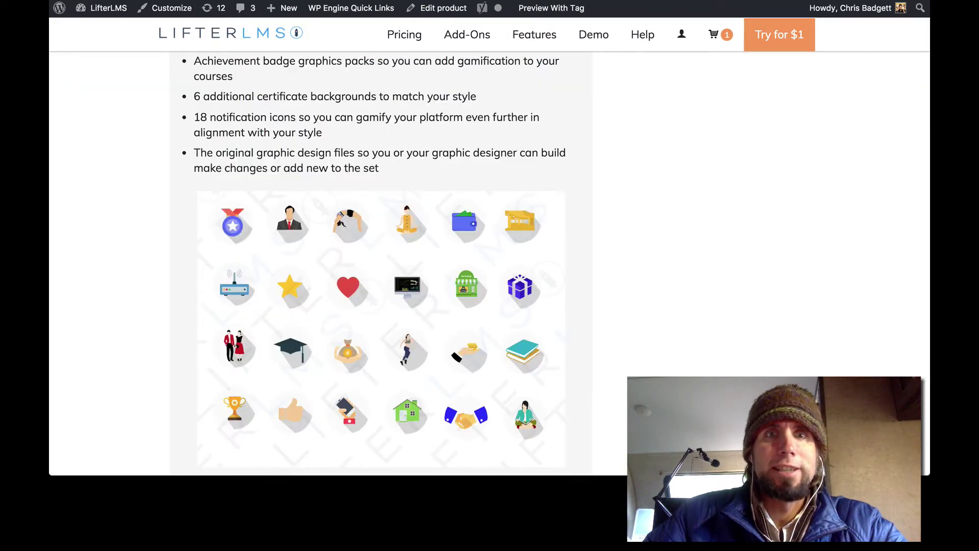
{"action": "scroll", "coordinate": [466, 220], "scroll_direction": "up", "scroll_amount": 5}
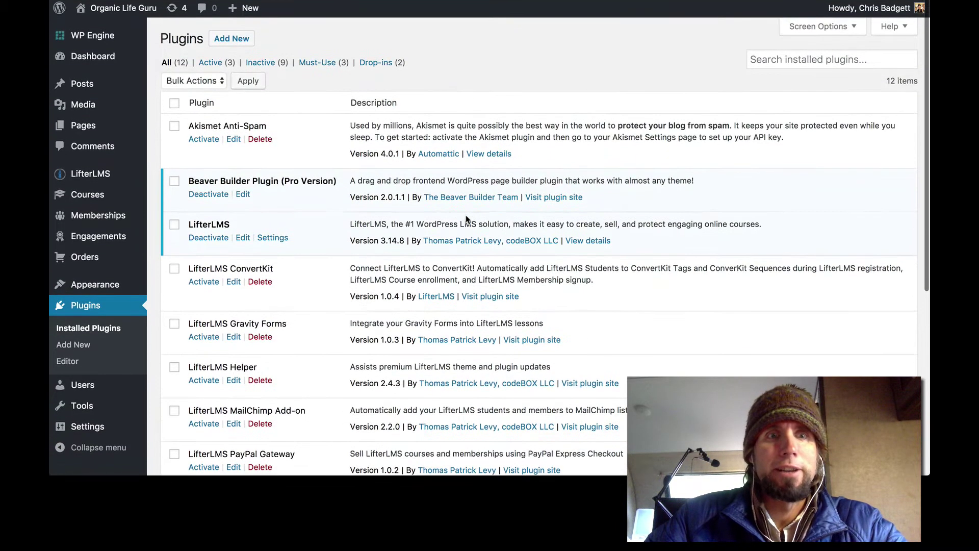
{"action": "scroll", "coordinate": [317, 214], "scroll_direction": "down", "scroll_amount": 5}
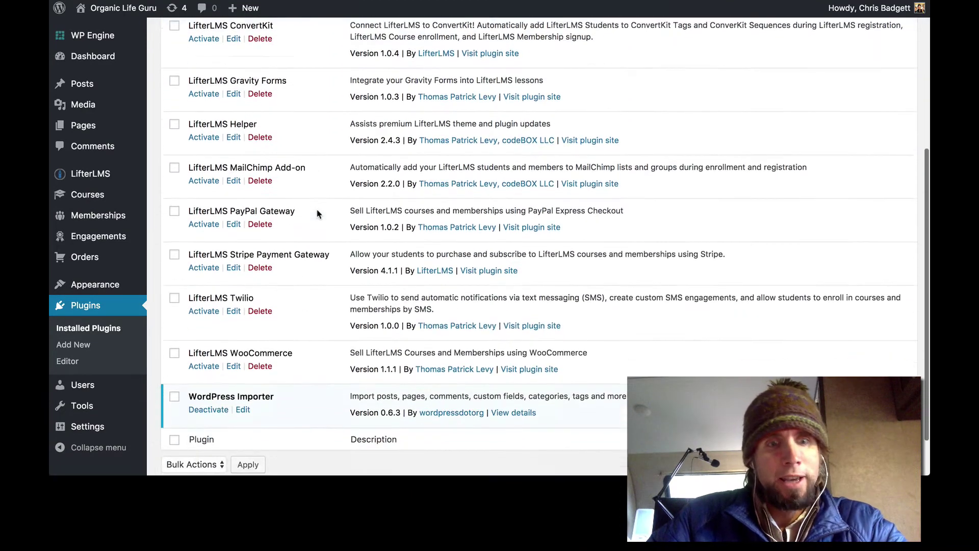
{"action": "scroll", "coordinate": [317, 215], "scroll_direction": "up", "scroll_amount": 5}
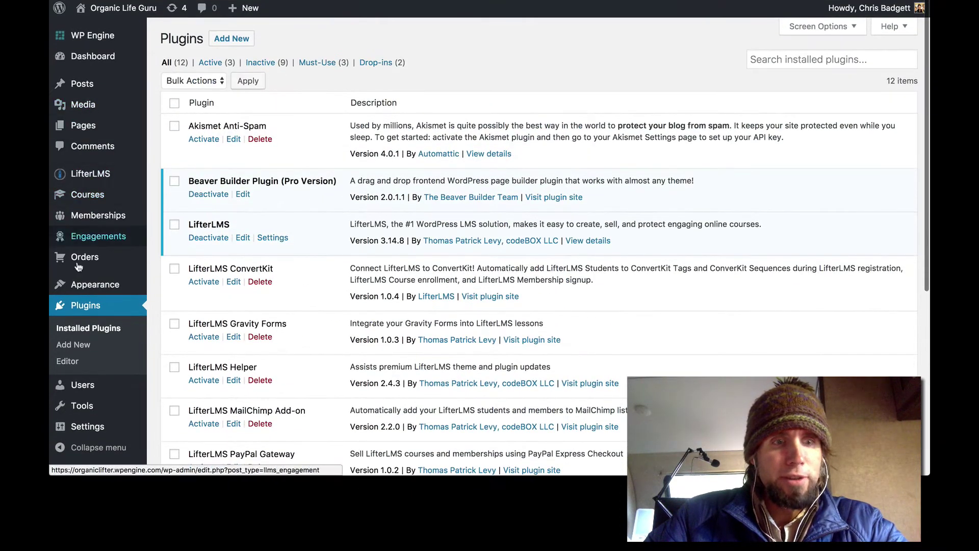
{"action": "mouse_move", "coordinate": [82, 405]}
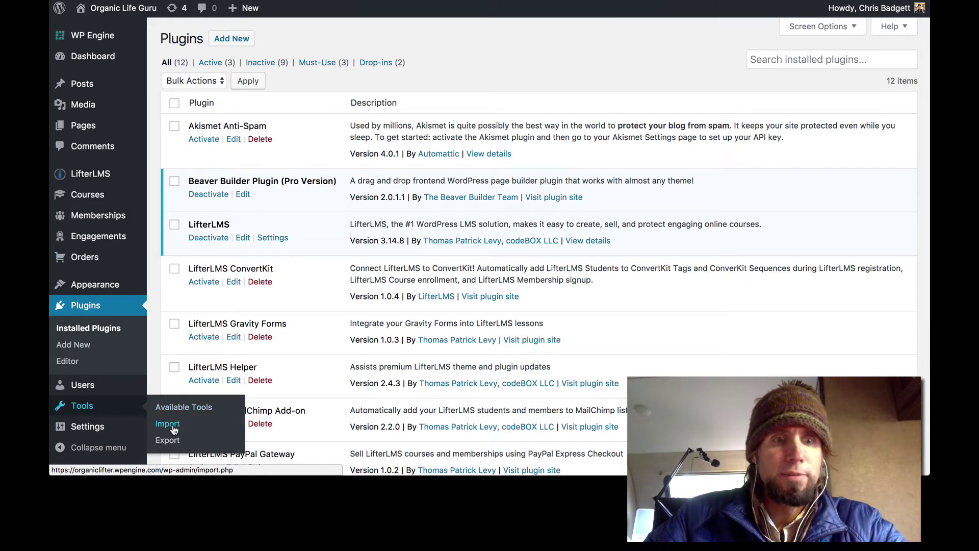
Start the WordPress importer from Tools > Import to reach its upload page.
{"action": "left_click", "coordinate": [168, 425]}
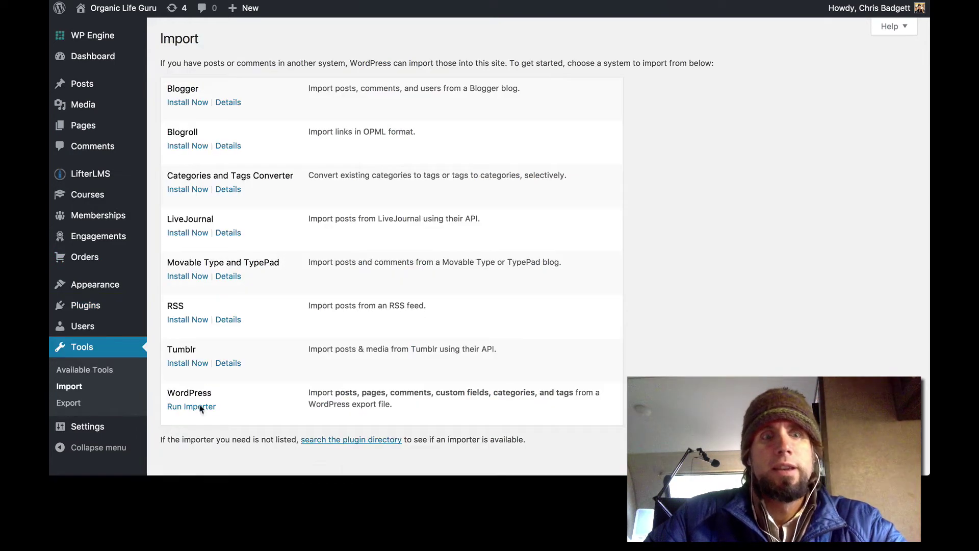
{"action": "scroll", "coordinate": [378, 306], "scroll_direction": "down", "scroll_amount": 1}
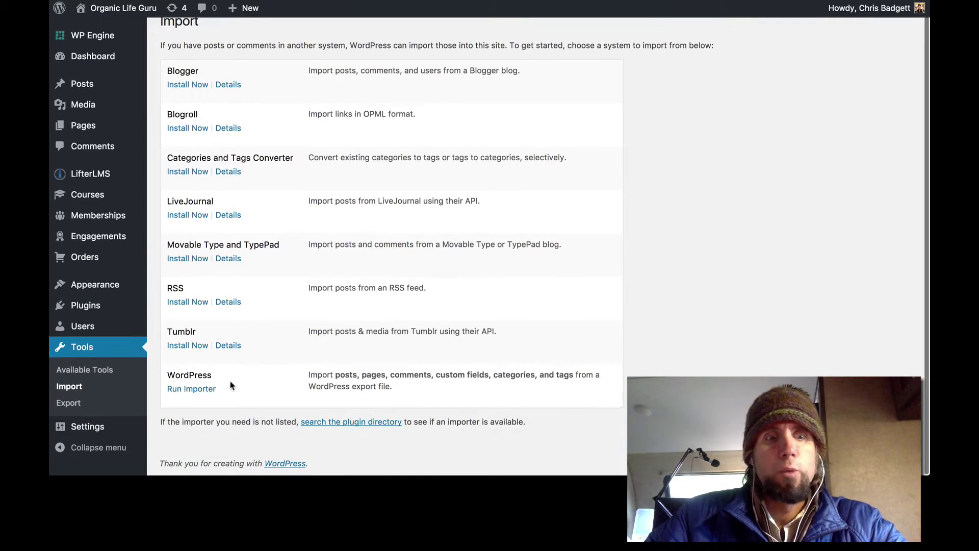
{"action": "left_click", "coordinate": [203, 390]}
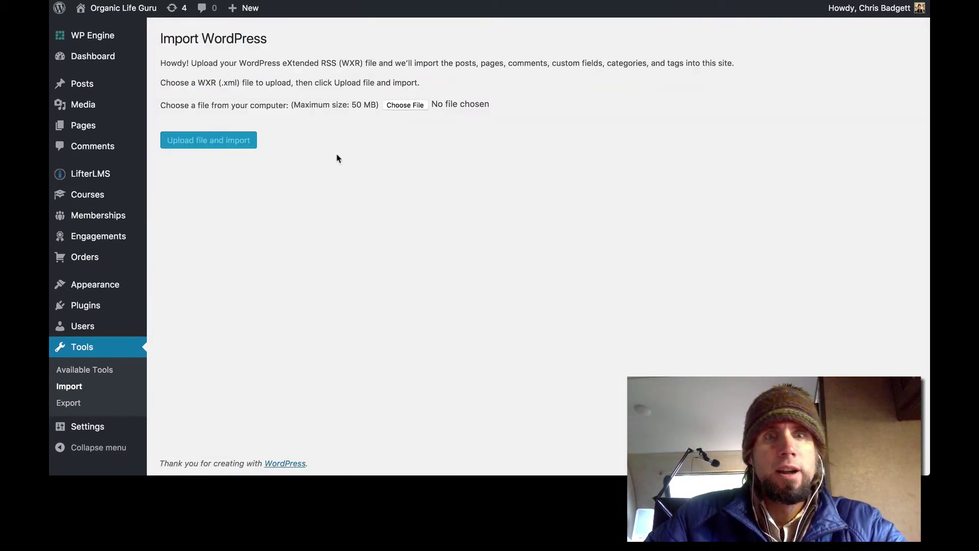
Choose the LifterLMS demo homepage .xml import file from the Bonus Beaver Builder Homepage Template folder.
{"action": "left_click", "coordinate": [406, 106]}
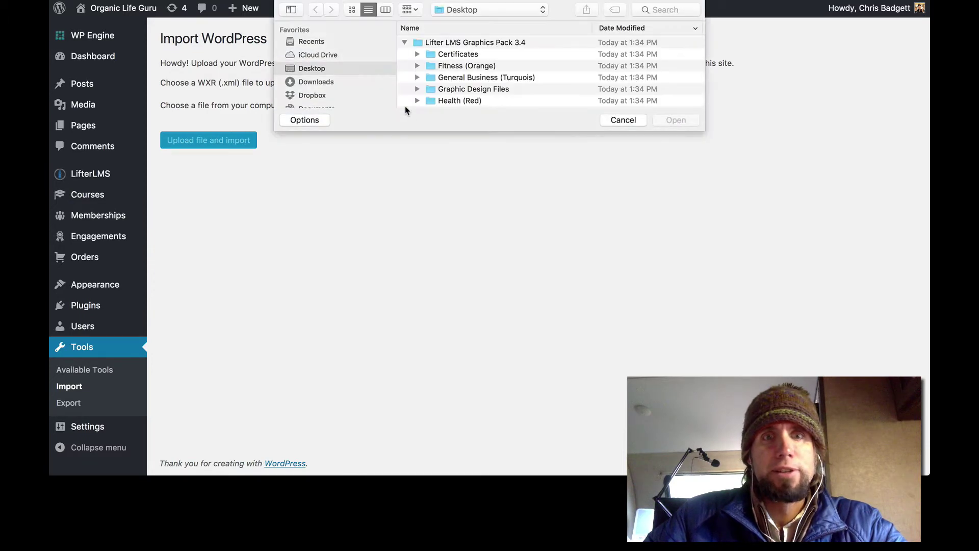
{"action": "scroll", "coordinate": [468, 86], "scroll_direction": "down", "scroll_amount": 1}
{"action": "scroll", "coordinate": [465, 86], "scroll_direction": "up", "scroll_amount": 1}
{"action": "scroll", "coordinate": [460, 73], "scroll_direction": "down", "scroll_amount": 3}
{"action": "scroll", "coordinate": [458, 73], "scroll_direction": "up", "scroll_amount": 3}
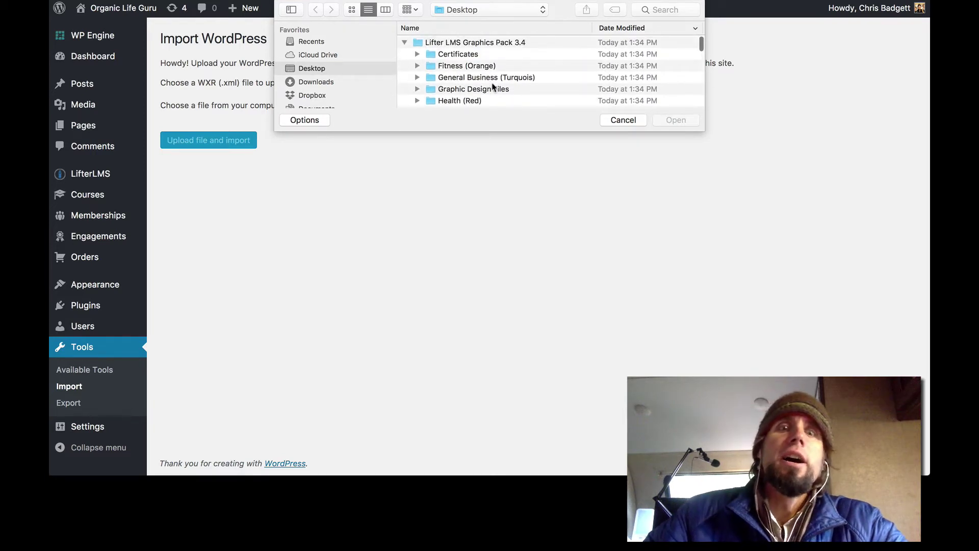
{"action": "scroll", "coordinate": [494, 86], "scroll_direction": "down", "scroll_amount": 2}
{"action": "scroll", "coordinate": [493, 87], "scroll_direction": "down", "scroll_amount": 1}
{"action": "scroll", "coordinate": [494, 86], "scroll_direction": "down", "scroll_amount": 1}
{"action": "scroll", "coordinate": [494, 87], "scroll_direction": "down", "scroll_amount": 1}
{"action": "scroll", "coordinate": [493, 86], "scroll_direction": "down", "scroll_amount": 1}
{"action": "scroll", "coordinate": [493, 86], "scroll_direction": "down", "scroll_amount": 2}
{"action": "scroll", "coordinate": [493, 86], "scroll_direction": "down", "scroll_amount": 1}
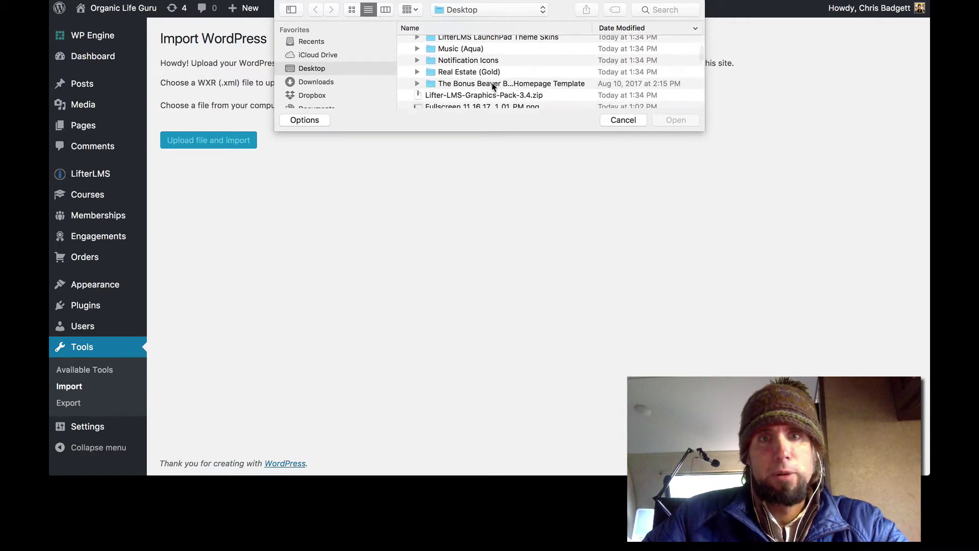
{"action": "left_click", "coordinate": [417, 85]}
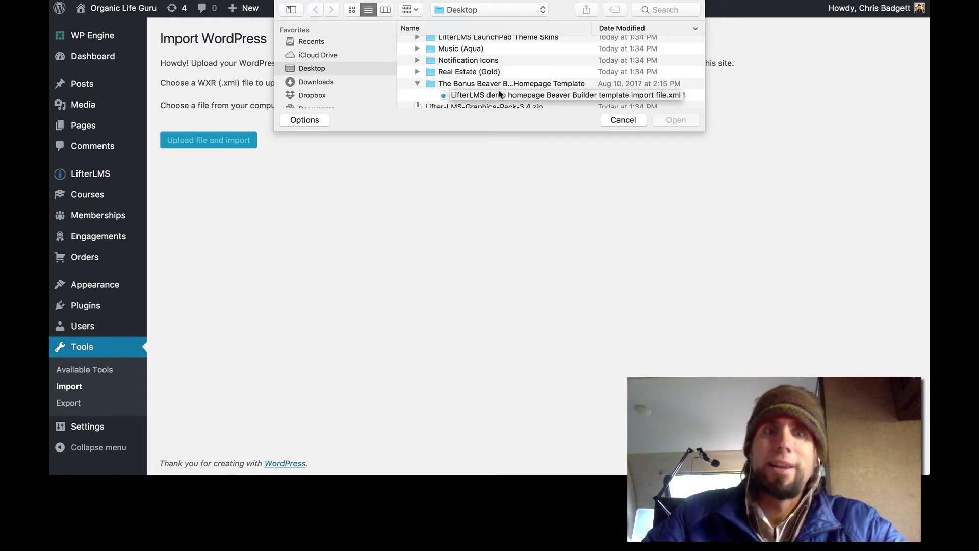
{"action": "left_click", "coordinate": [500, 95]}
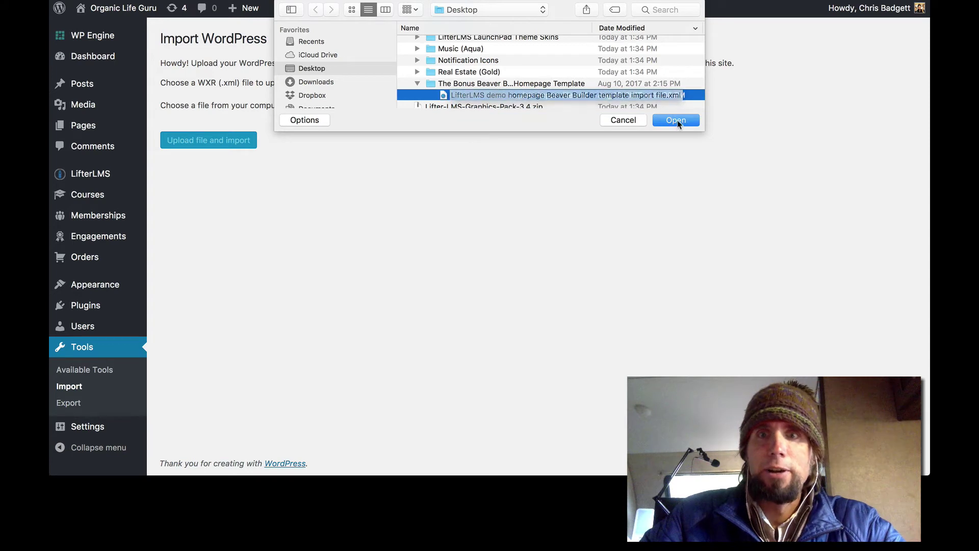
{"action": "left_click", "coordinate": [676, 120]}
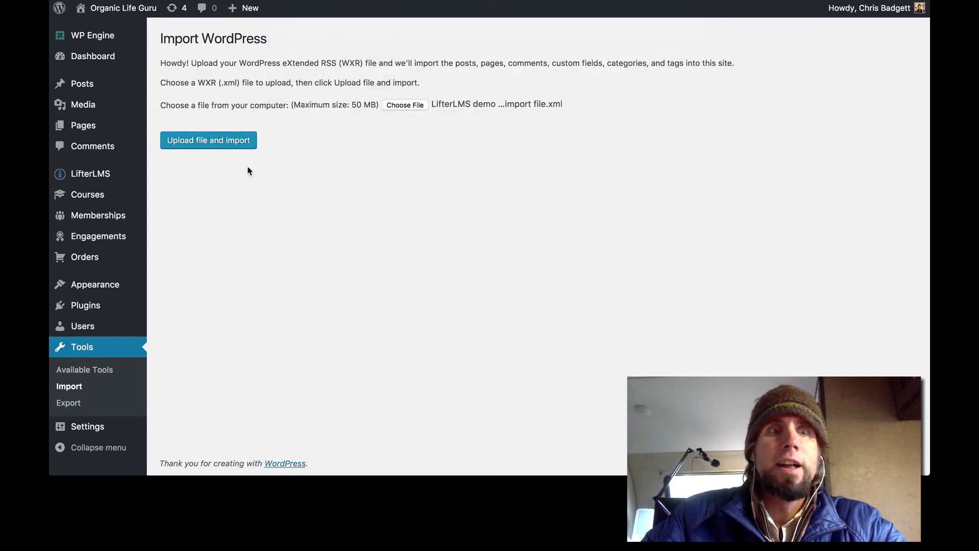
Upload and import the template file with 'Download and import file attachments' enabled.
{"action": "left_click", "coordinate": [201, 142]}
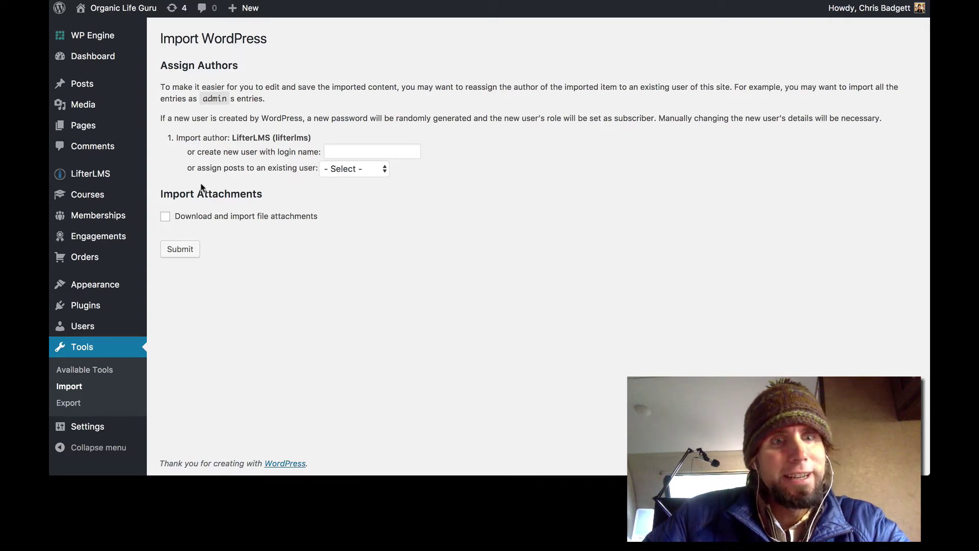
{"action": "left_click", "coordinate": [165, 217]}
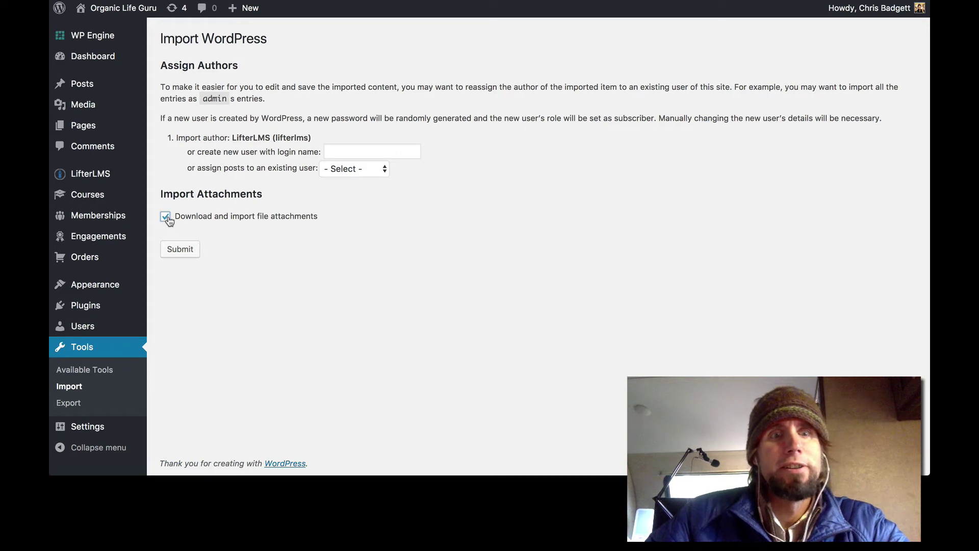
{"action": "left_click", "coordinate": [196, 250]}
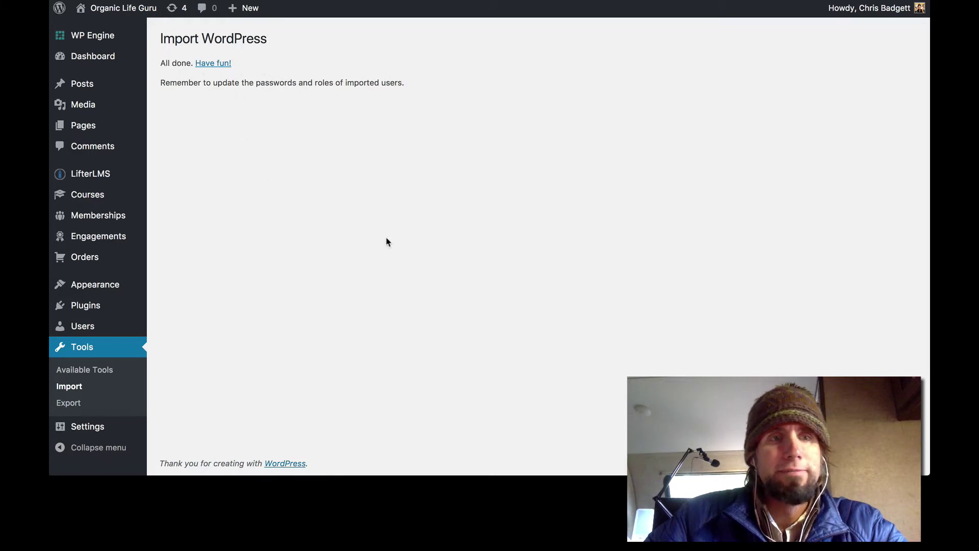
{"action": "mouse_move", "coordinate": [122, 8]}
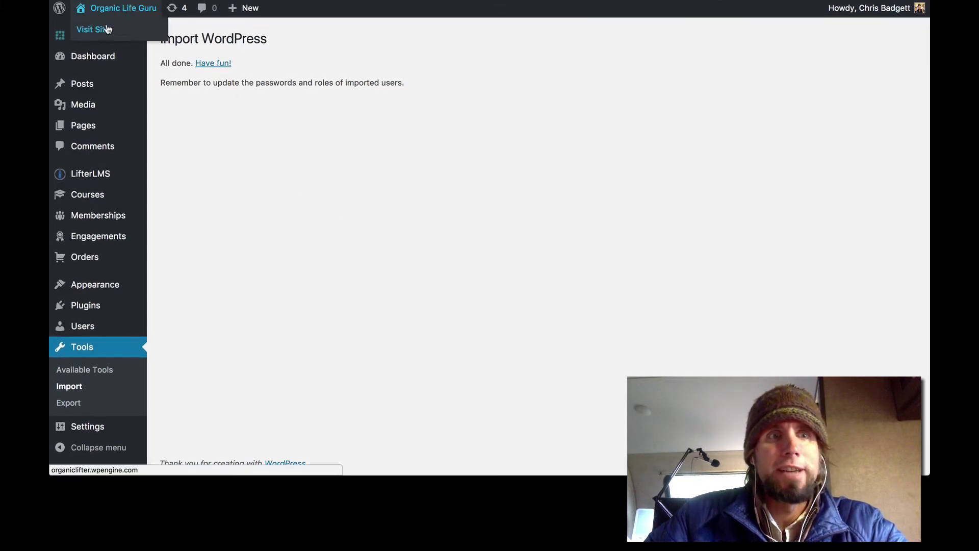
Launch Page Builder on the live Welcome page and filter the Templates panel to Saved Templates.
{"action": "left_click", "coordinate": [107, 29]}
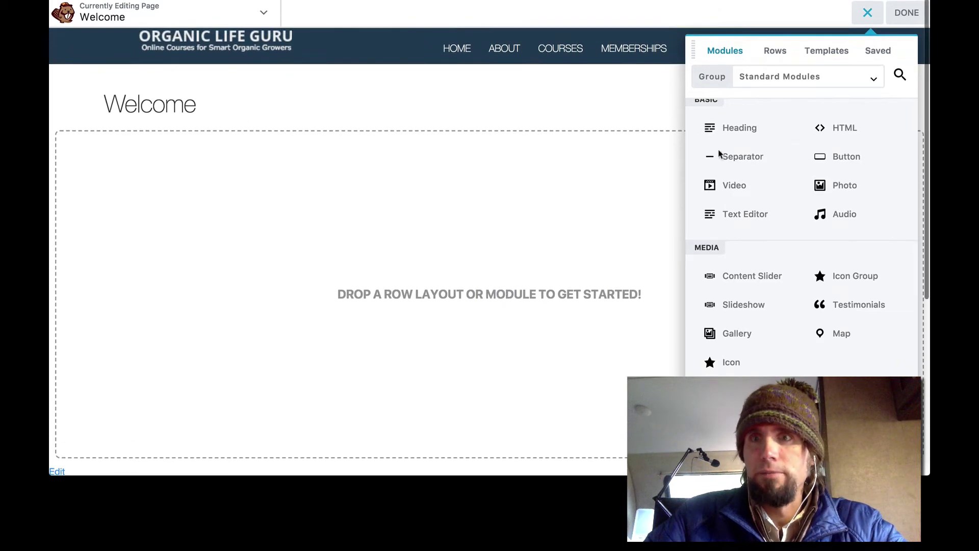
{"action": "left_click", "coordinate": [824, 56]}
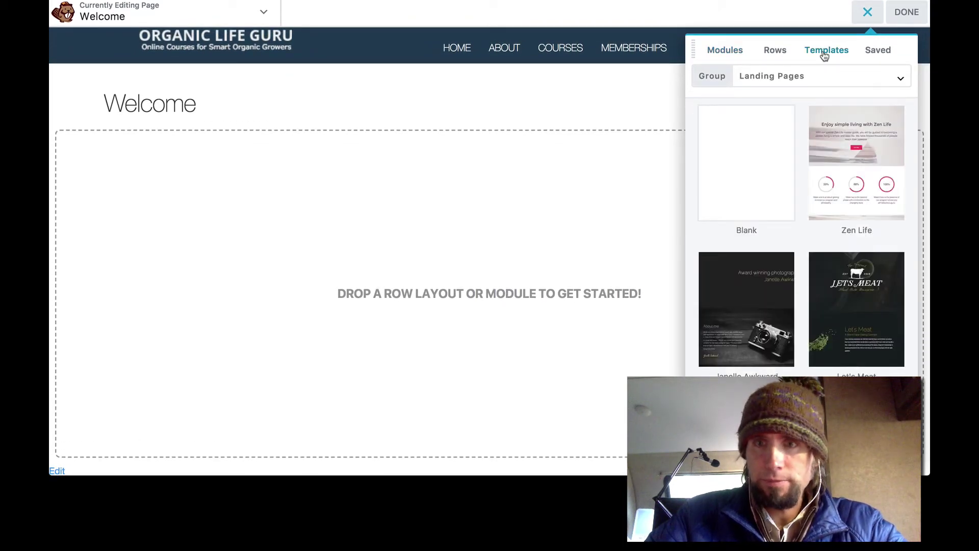
{"action": "scroll", "coordinate": [830, 192], "scroll_direction": "down", "scroll_amount": 2}
{"action": "scroll", "coordinate": [832, 195], "scroll_direction": "down", "scroll_amount": 5}
{"action": "scroll", "coordinate": [832, 197], "scroll_direction": "down", "scroll_amount": 5}
{"action": "scroll", "coordinate": [832, 196], "scroll_direction": "down", "scroll_amount": 5}
{"action": "scroll", "coordinate": [832, 197], "scroll_direction": "down", "scroll_amount": 5}
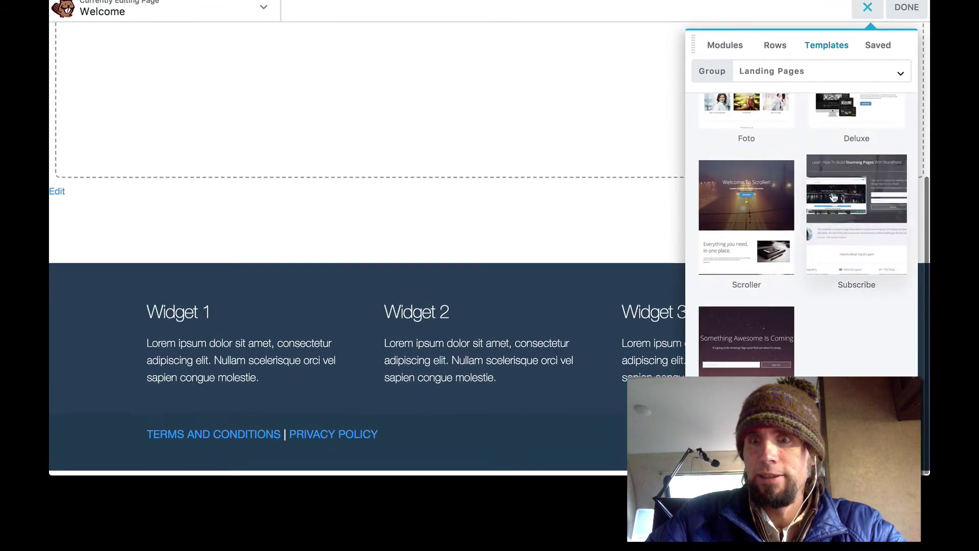
{"action": "scroll", "coordinate": [832, 197], "scroll_direction": "up", "scroll_amount": 5}
{"action": "scroll", "coordinate": [833, 198], "scroll_direction": "up", "scroll_amount": 10}
{"action": "scroll", "coordinate": [832, 197], "scroll_direction": "up", "scroll_amount": 3}
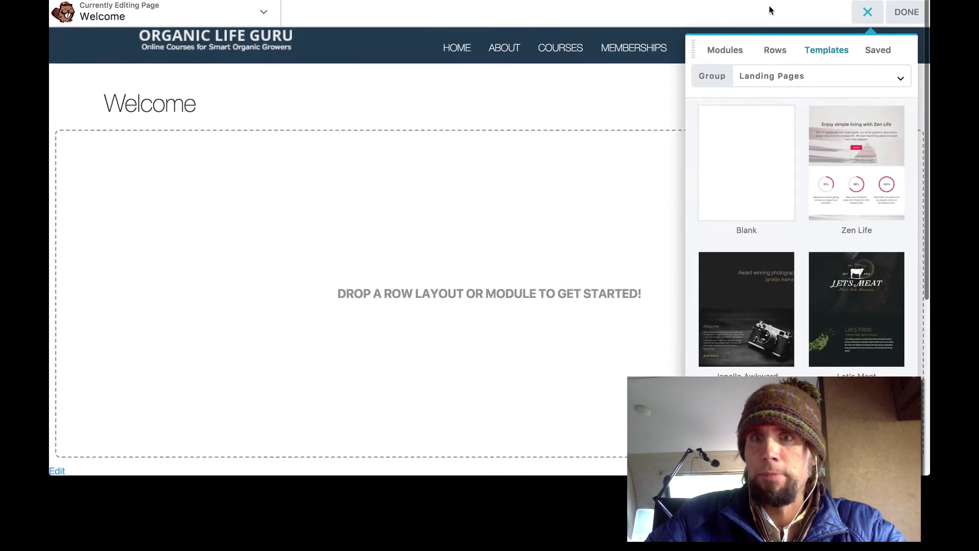
{"action": "left_click", "coordinate": [777, 68]}
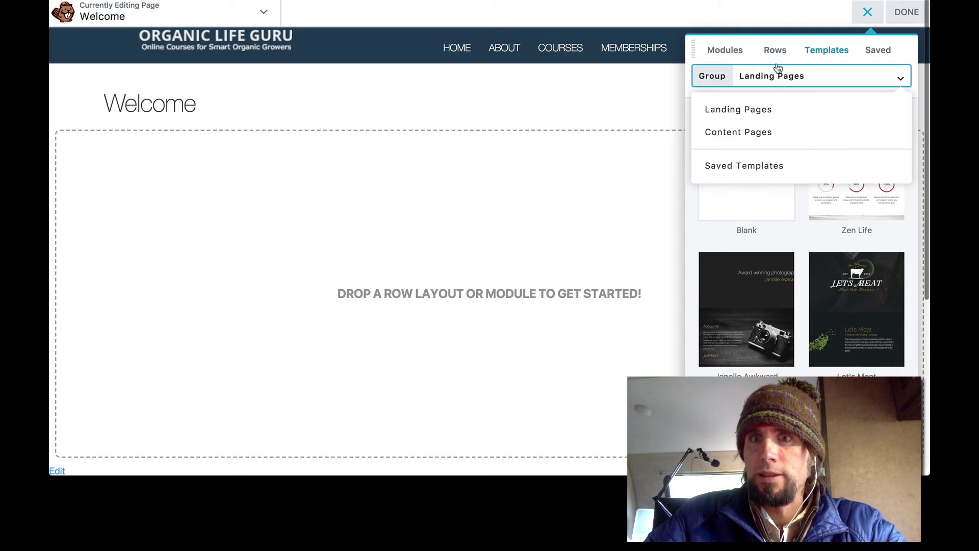
{"action": "left_click", "coordinate": [765, 167]}
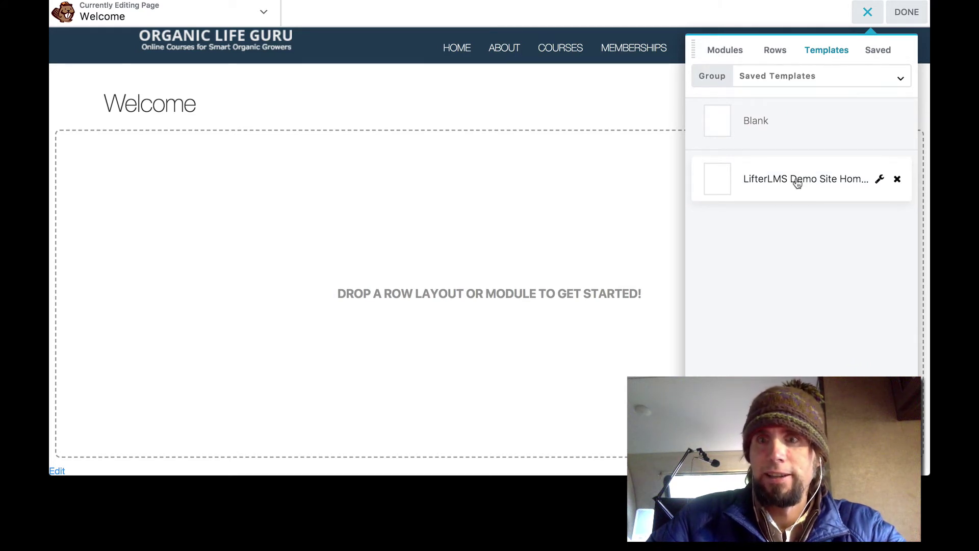
Apply the LifterLMS Demo Site Home saved template to the Welcome page.
{"action": "left_click", "coordinate": [796, 183]}
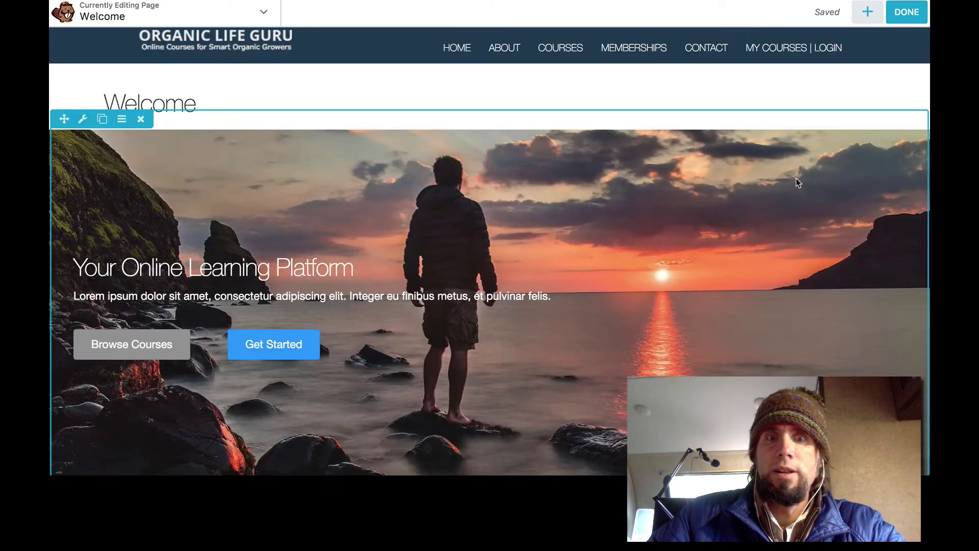
{"action": "scroll", "coordinate": [796, 183], "scroll_direction": "down", "scroll_amount": 10}
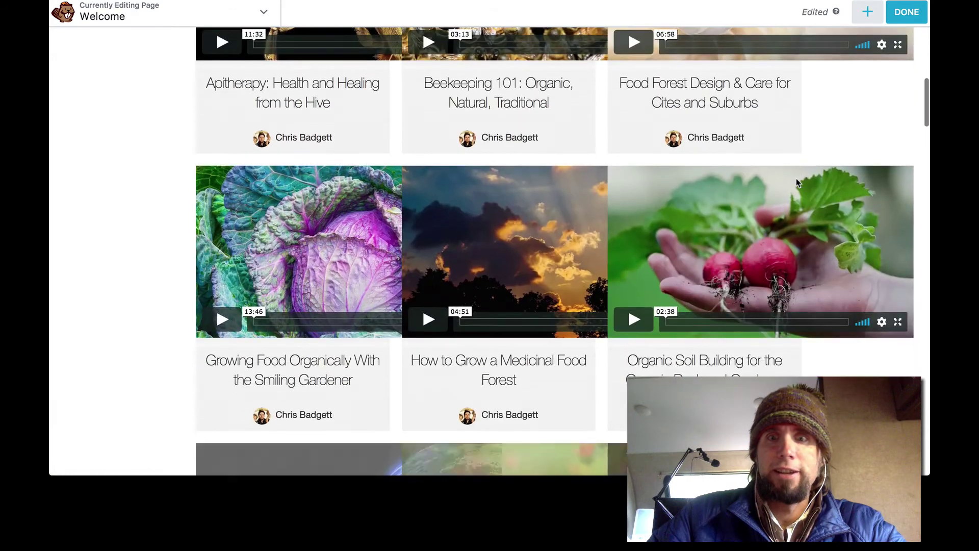
{"action": "scroll", "coordinate": [797, 182], "scroll_direction": "up", "scroll_amount": 2}
{"action": "scroll", "coordinate": [796, 183], "scroll_direction": "up", "scroll_amount": 3}
{"action": "scroll", "coordinate": [796, 183], "scroll_direction": "up", "scroll_amount": 2}
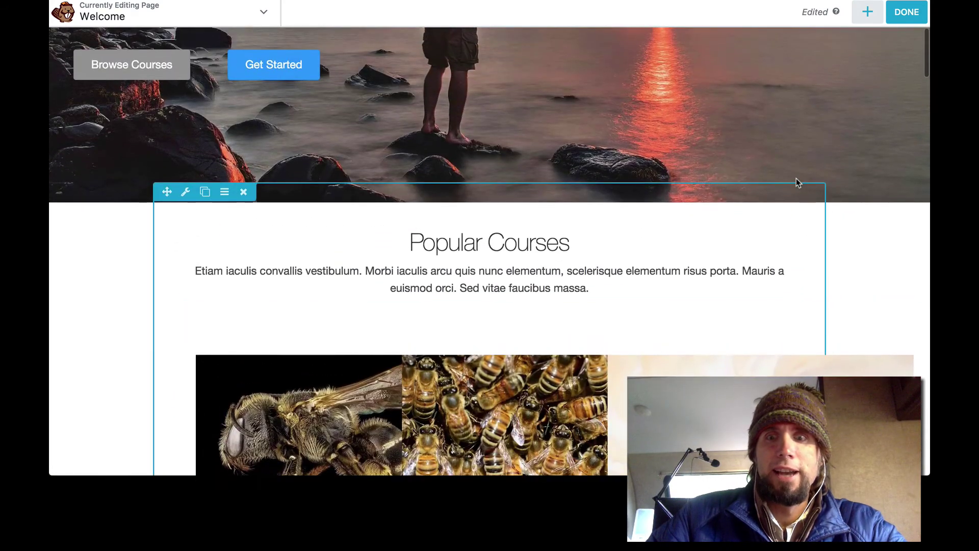
{"action": "scroll", "coordinate": [796, 183], "scroll_direction": "up", "scroll_amount": 1}
{"action": "scroll", "coordinate": [796, 183], "scroll_direction": "down", "scroll_amount": 5}
{"action": "scroll", "coordinate": [797, 183], "scroll_direction": "down", "scroll_amount": 3}
{"action": "scroll", "coordinate": [796, 182], "scroll_direction": "down", "scroll_amount": 1}
{"action": "scroll", "coordinate": [796, 183], "scroll_direction": "down", "scroll_amount": 3}
{"action": "scroll", "coordinate": [796, 183], "scroll_direction": "down", "scroll_amount": 1}
{"action": "scroll", "coordinate": [795, 183], "scroll_direction": "down", "scroll_amount": 3}
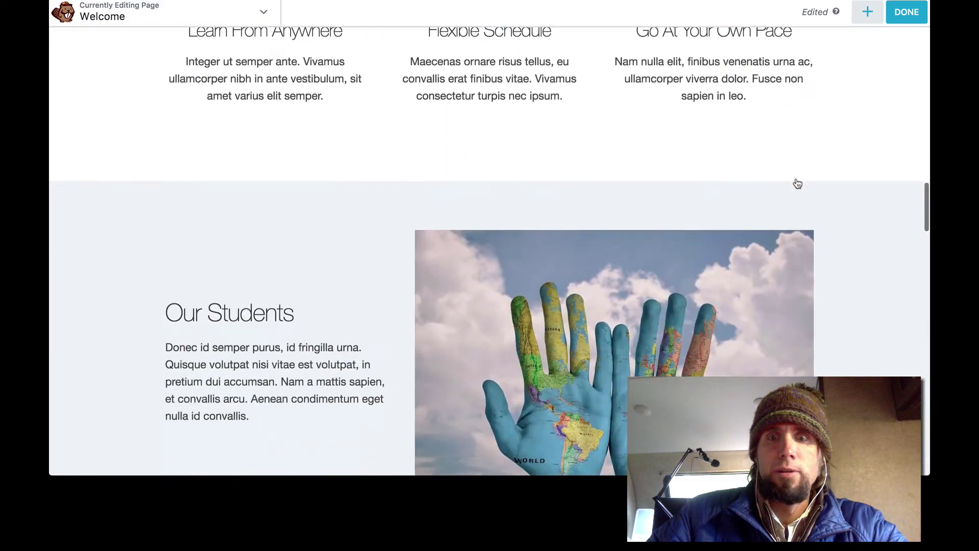
{"action": "scroll", "coordinate": [796, 183], "scroll_direction": "down", "scroll_amount": 2}
{"action": "scroll", "coordinate": [796, 183], "scroll_direction": "down", "scroll_amount": 3}
{"action": "scroll", "coordinate": [796, 183], "scroll_direction": "down", "scroll_amount": 3}
{"action": "scroll", "coordinate": [796, 182], "scroll_direction": "down", "scroll_amount": 3}
{"action": "scroll", "coordinate": [796, 183], "scroll_direction": "down", "scroll_amount": 3}
{"action": "scroll", "coordinate": [797, 183], "scroll_direction": "down", "scroll_amount": 5}
{"action": "scroll", "coordinate": [795, 183], "scroll_direction": "down", "scroll_amount": 4}
{"action": "scroll", "coordinate": [797, 183], "scroll_direction": "up", "scroll_amount": 1}
{"action": "scroll", "coordinate": [796, 183], "scroll_direction": "up", "scroll_amount": 5}
{"action": "scroll", "coordinate": [796, 183], "scroll_direction": "up", "scroll_amount": 4}
{"action": "scroll", "coordinate": [796, 183], "scroll_direction": "up", "scroll_amount": 4}
{"action": "scroll", "coordinate": [796, 183], "scroll_direction": "up", "scroll_amount": 5}
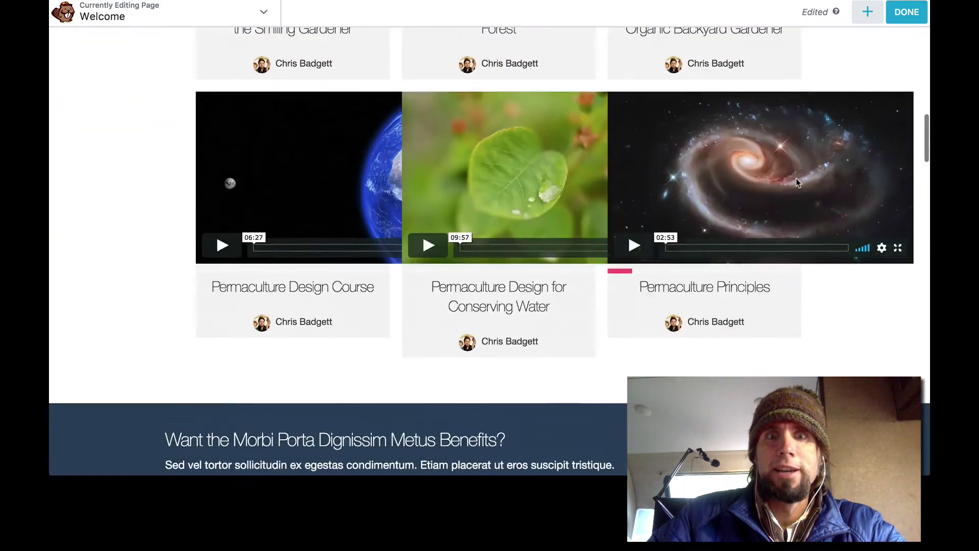
{"action": "scroll", "coordinate": [796, 182], "scroll_direction": "up", "scroll_amount": 1}
{"action": "scroll", "coordinate": [796, 180], "scroll_direction": "up", "scroll_amount": 5}
{"action": "scroll", "coordinate": [795, 181], "scroll_direction": "up", "scroll_amount": 5}
{"action": "scroll", "coordinate": [796, 181], "scroll_direction": "down", "scroll_amount": 1}
Finish editing in Beaver Builder and publish the Welcome page changes.
{"action": "left_click", "coordinate": [907, 19]}
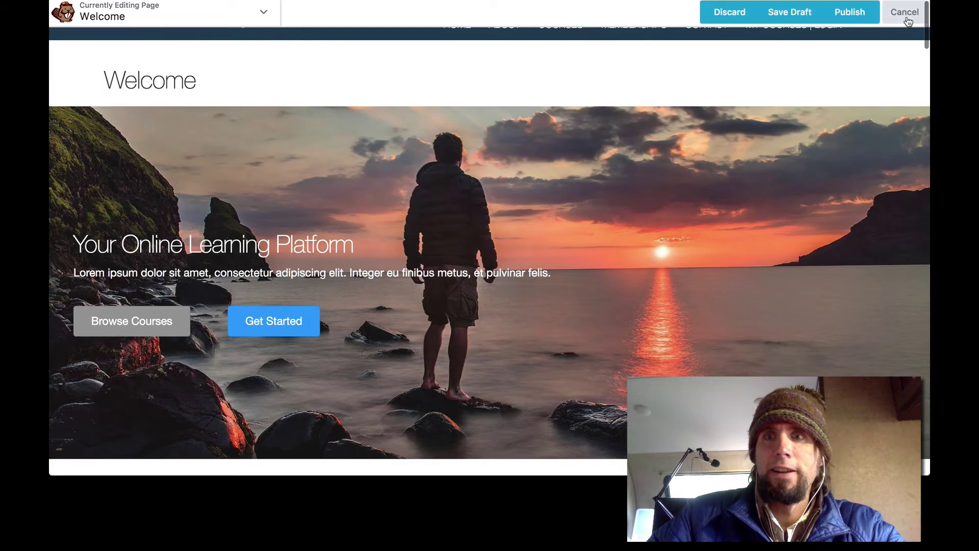
{"action": "left_click", "coordinate": [850, 13]}
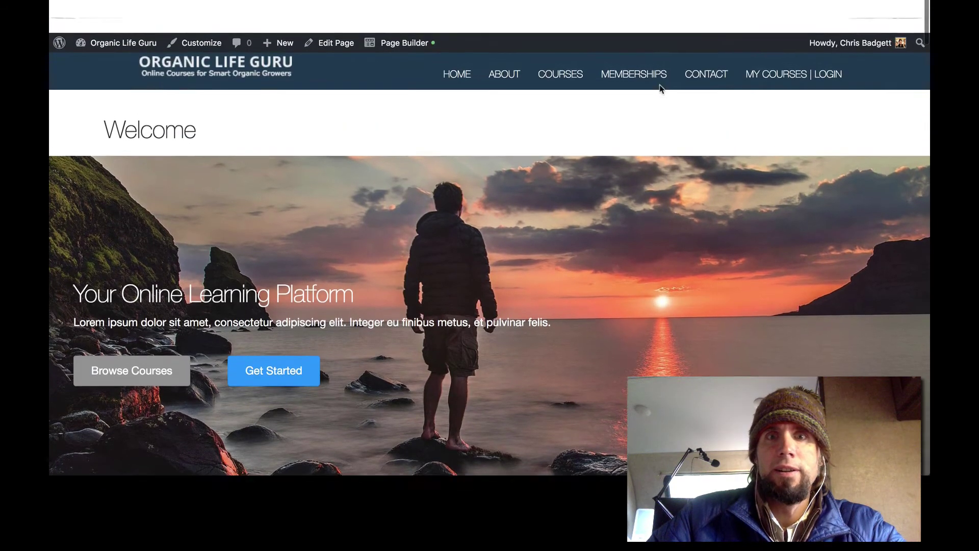
{"action": "scroll", "coordinate": [659, 88], "scroll_direction": "down", "scroll_amount": 2}
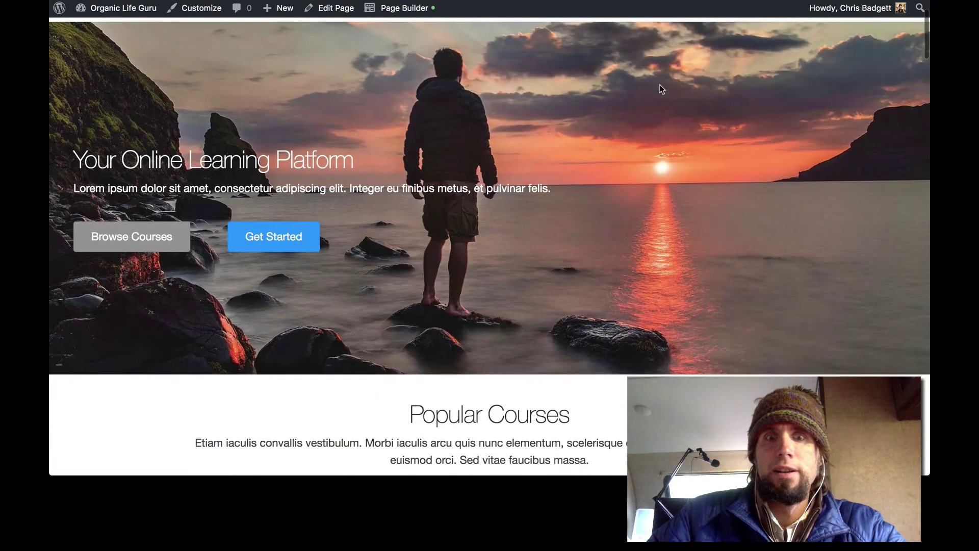
{"action": "scroll", "coordinate": [659, 89], "scroll_direction": "up", "scroll_amount": 2}
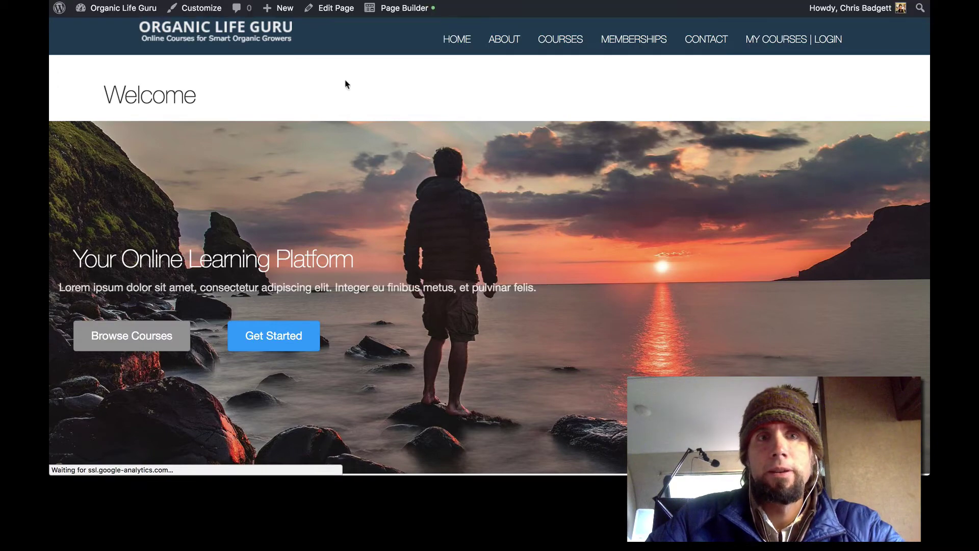
{"action": "scroll", "coordinate": [527, 267], "scroll_direction": "down", "scroll_amount": 10}
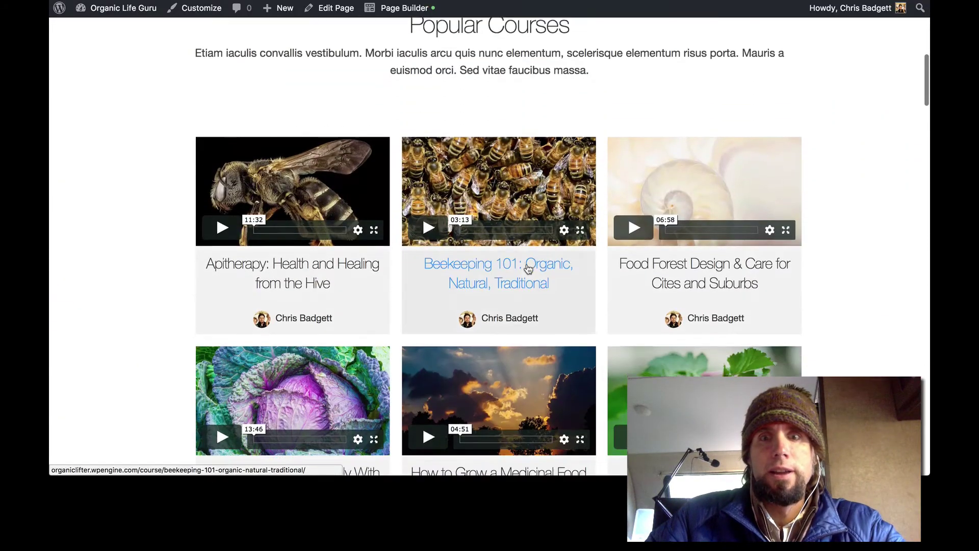
{"action": "scroll", "coordinate": [527, 267], "scroll_direction": "down", "scroll_amount": 4}
{"action": "scroll", "coordinate": [527, 267], "scroll_direction": "up", "scroll_amount": 9}
{"action": "scroll", "coordinate": [526, 268], "scroll_direction": "up", "scroll_amount": 4}
{"action": "scroll", "coordinate": [502, 203], "scroll_direction": "down", "scroll_amount": 6}
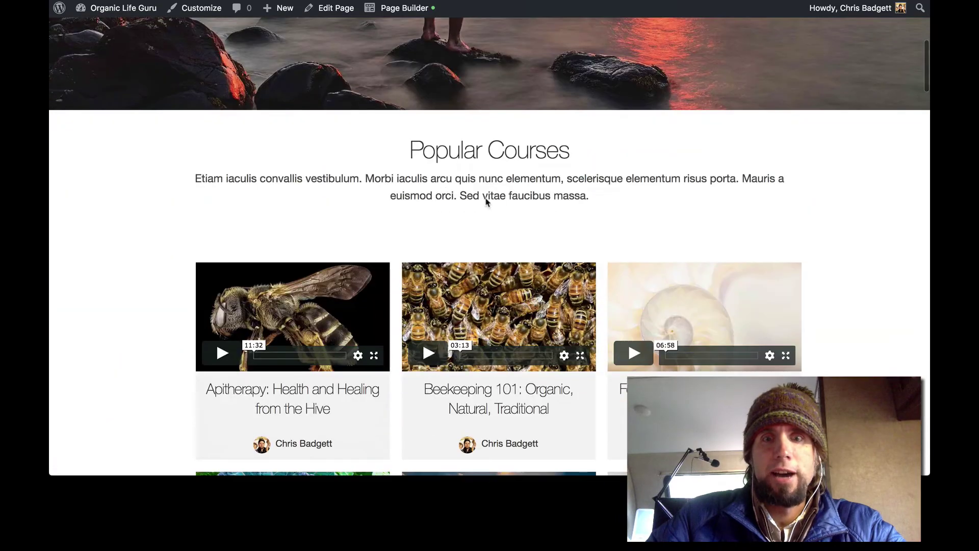
{"action": "scroll", "coordinate": [580, 168], "scroll_direction": "up", "scroll_amount": 6}
{"action": "scroll", "coordinate": [580, 164], "scroll_direction": "up", "scroll_amount": 2}
{"action": "scroll", "coordinate": [580, 164], "scroll_direction": "down", "scroll_amount": 10}
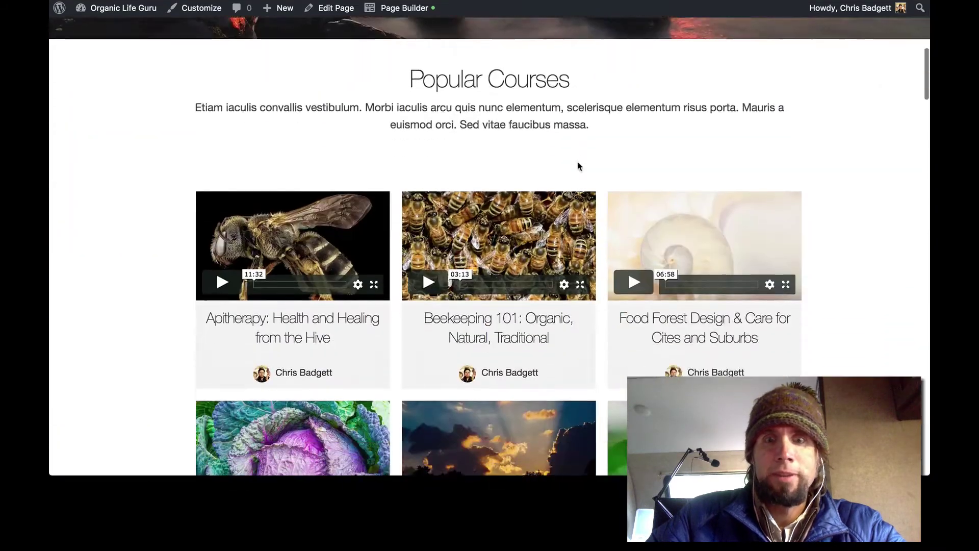
{"action": "scroll", "coordinate": [580, 164], "scroll_direction": "down", "scroll_amount": 3}
{"action": "scroll", "coordinate": [525, 257], "scroll_direction": "up", "scroll_amount": 12}
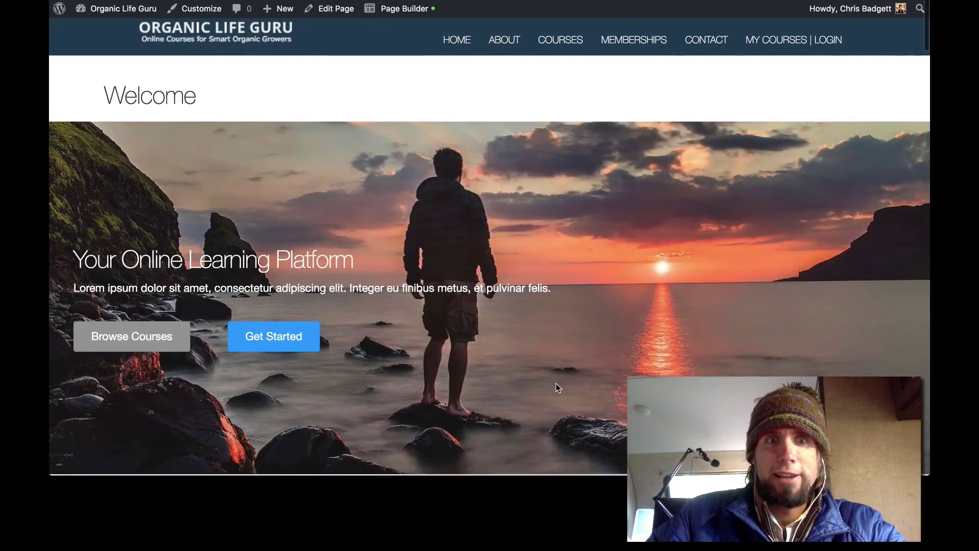
{"action": "scroll", "coordinate": [555, 381], "scroll_direction": "down", "scroll_amount": 2}
{"action": "scroll", "coordinate": [556, 382], "scroll_direction": "down", "scroll_amount": 2}
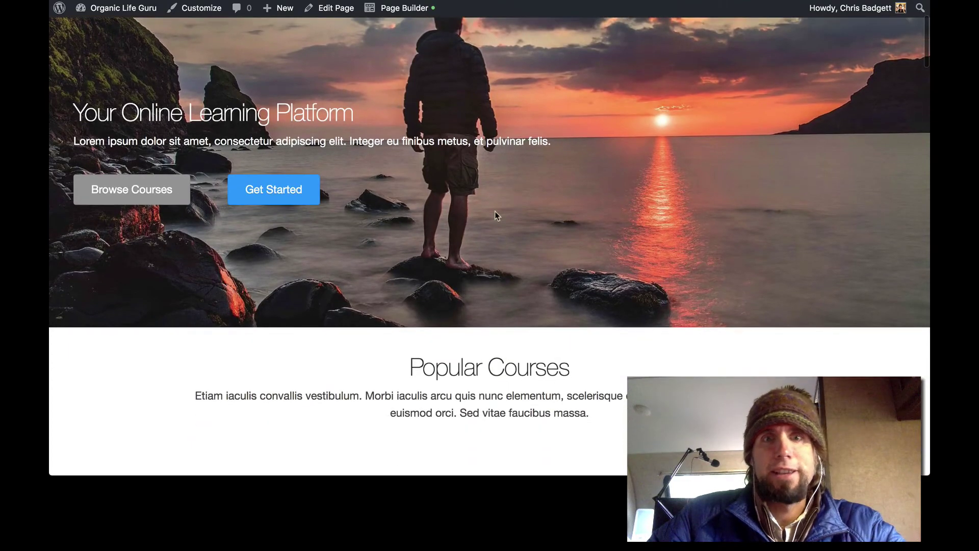
{"action": "scroll", "coordinate": [495, 215], "scroll_direction": "down", "scroll_amount": 3}
{"action": "scroll", "coordinate": [494, 212], "scroll_direction": "down", "scroll_amount": 5}
{"action": "scroll", "coordinate": [494, 219], "scroll_direction": "down", "scroll_amount": 5}
{"action": "scroll", "coordinate": [495, 217], "scroll_direction": "down", "scroll_amount": 8}
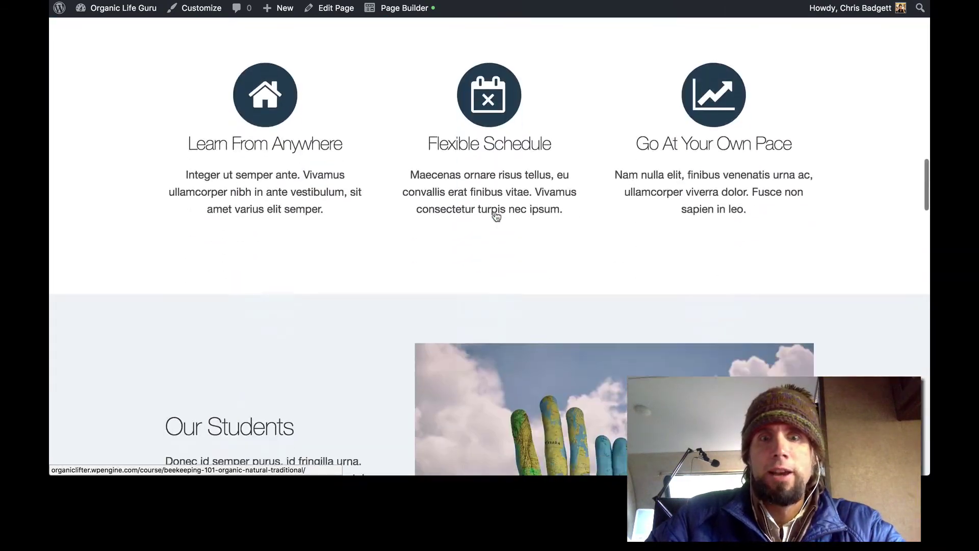
{"action": "scroll", "coordinate": [495, 216], "scroll_direction": "down", "scroll_amount": 5}
{"action": "scroll", "coordinate": [495, 211], "scroll_direction": "down", "scroll_amount": 5}
{"action": "scroll", "coordinate": [495, 211], "scroll_direction": "down", "scroll_amount": 5}
{"action": "scroll", "coordinate": [495, 216], "scroll_direction": "down", "scroll_amount": 5}
{"action": "scroll", "coordinate": [495, 215], "scroll_direction": "down", "scroll_amount": 5}
{"action": "scroll", "coordinate": [494, 212], "scroll_direction": "down", "scroll_amount": 5}
{"action": "scroll", "coordinate": [494, 211], "scroll_direction": "down", "scroll_amount": 5}
{"action": "scroll", "coordinate": [494, 195], "scroll_direction": "down", "scroll_amount": 3}
{"action": "scroll", "coordinate": [477, 120], "scroll_direction": "up", "scroll_amount": 5}
{"action": "scroll", "coordinate": [479, 120], "scroll_direction": "up", "scroll_amount": 5}
{"action": "scroll", "coordinate": [477, 120], "scroll_direction": "up", "scroll_amount": 5}
{"action": "scroll", "coordinate": [478, 121], "scroll_direction": "up", "scroll_amount": 3}
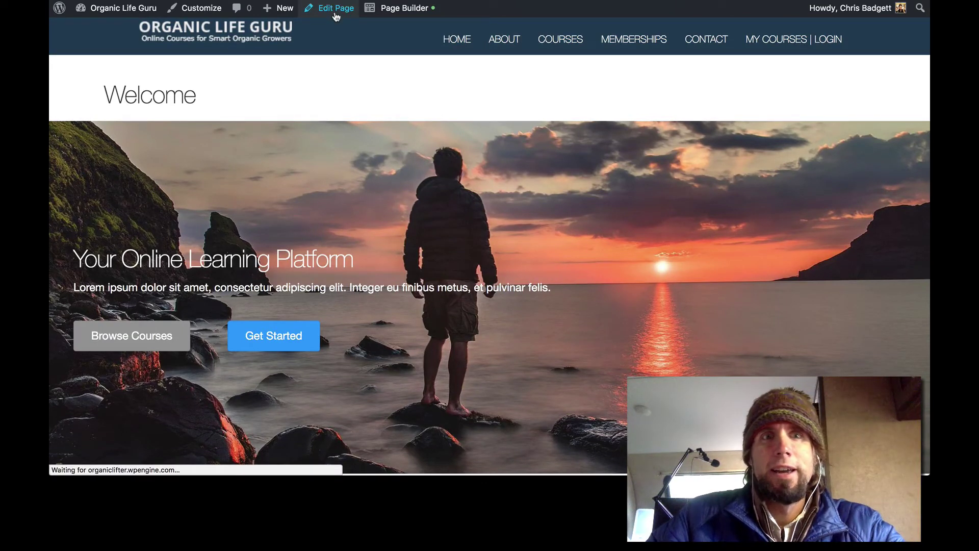
{"action": "scroll", "coordinate": [517, 221], "scroll_direction": "down", "scroll_amount": 1}
{"action": "scroll", "coordinate": [517, 221], "scroll_direction": "down", "scroll_amount": 3}
{"action": "scroll", "coordinate": [518, 221], "scroll_direction": "down", "scroll_amount": 1}
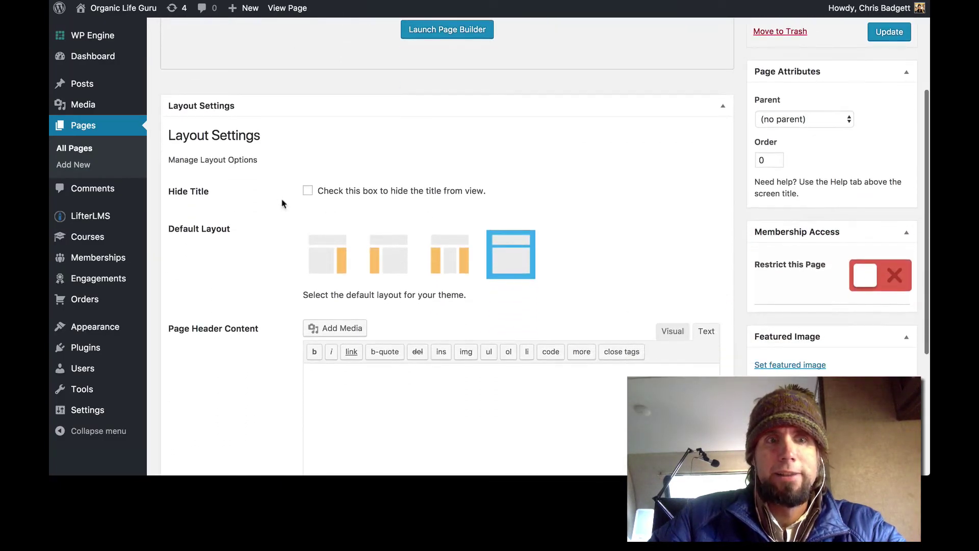
{"action": "scroll", "coordinate": [420, 176], "scroll_direction": "up", "scroll_amount": 5}
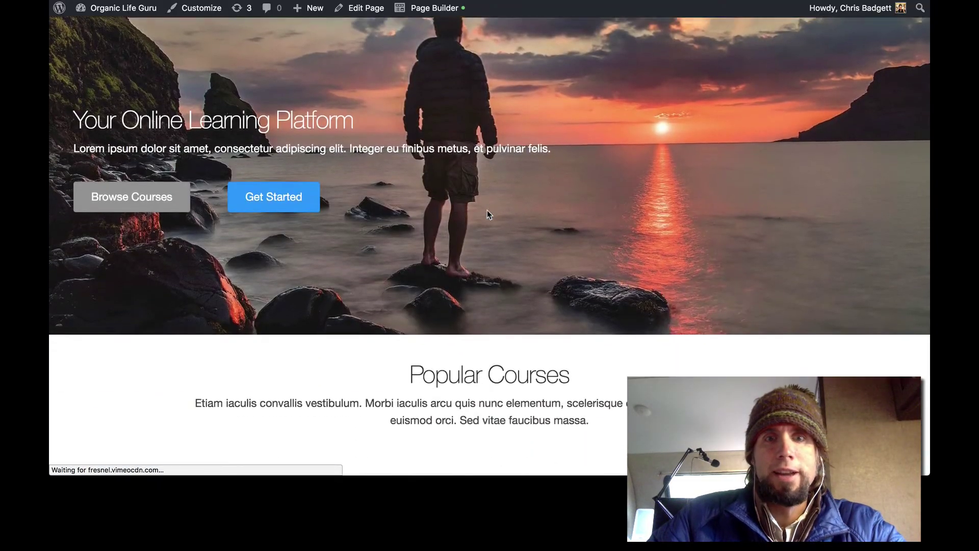
{"action": "scroll", "coordinate": [486, 214], "scroll_direction": "down", "scroll_amount": 2}
{"action": "scroll", "coordinate": [488, 214], "scroll_direction": "down", "scroll_amount": 3}
{"action": "scroll", "coordinate": [487, 215], "scroll_direction": "down", "scroll_amount": 3}
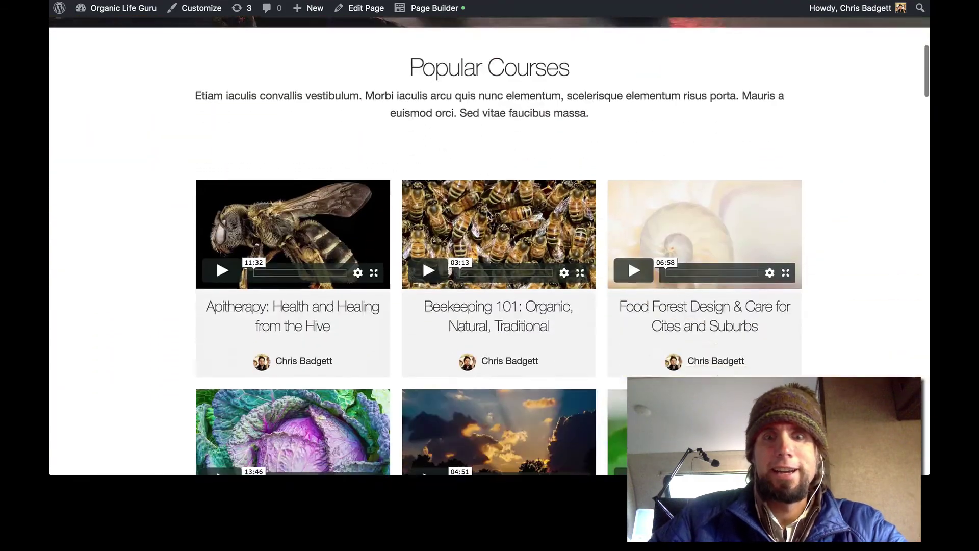
{"action": "scroll", "coordinate": [487, 214], "scroll_direction": "down", "scroll_amount": 5}
{"action": "scroll", "coordinate": [487, 214], "scroll_direction": "up", "scroll_amount": 2}
{"action": "scroll", "coordinate": [488, 215], "scroll_direction": "up", "scroll_amount": 10}
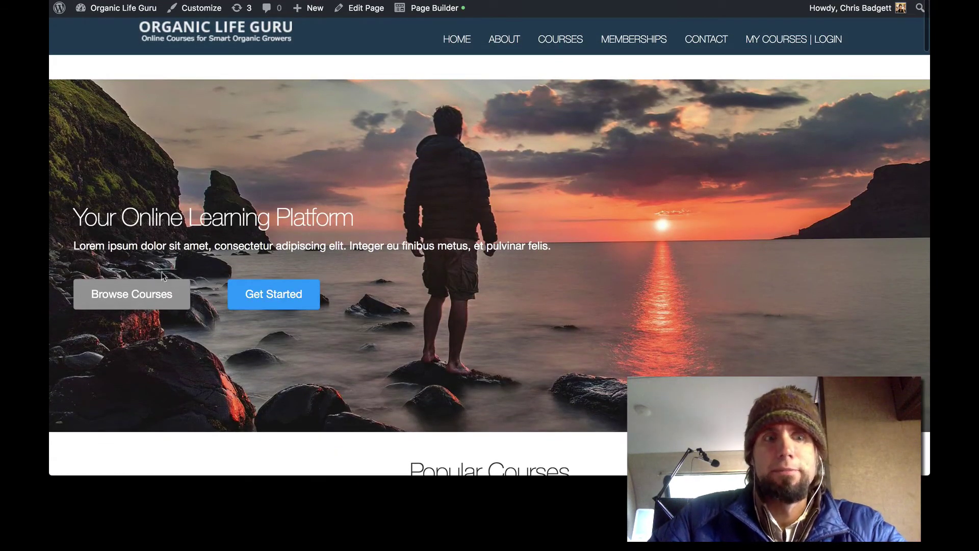
{"action": "left_click", "coordinate": [160, 295]}
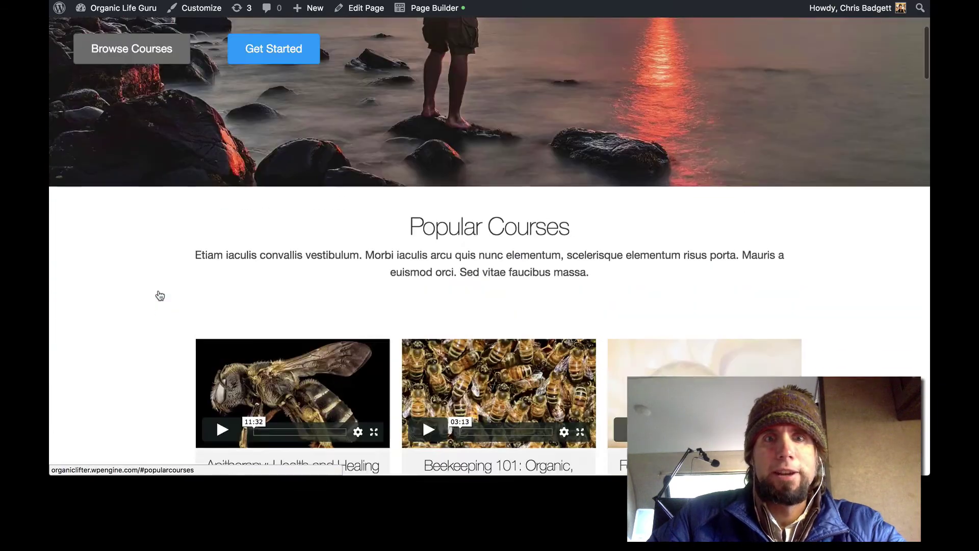
{"action": "scroll", "coordinate": [196, 218], "scroll_direction": "up", "scroll_amount": 2}
{"action": "scroll", "coordinate": [333, 286], "scroll_direction": "down", "scroll_amount": 2}
{"action": "scroll", "coordinate": [335, 286], "scroll_direction": "down", "scroll_amount": 3}
{"action": "scroll", "coordinate": [335, 286], "scroll_direction": "down", "scroll_amount": 5}
{"action": "scroll", "coordinate": [334, 286], "scroll_direction": "down", "scroll_amount": 5}
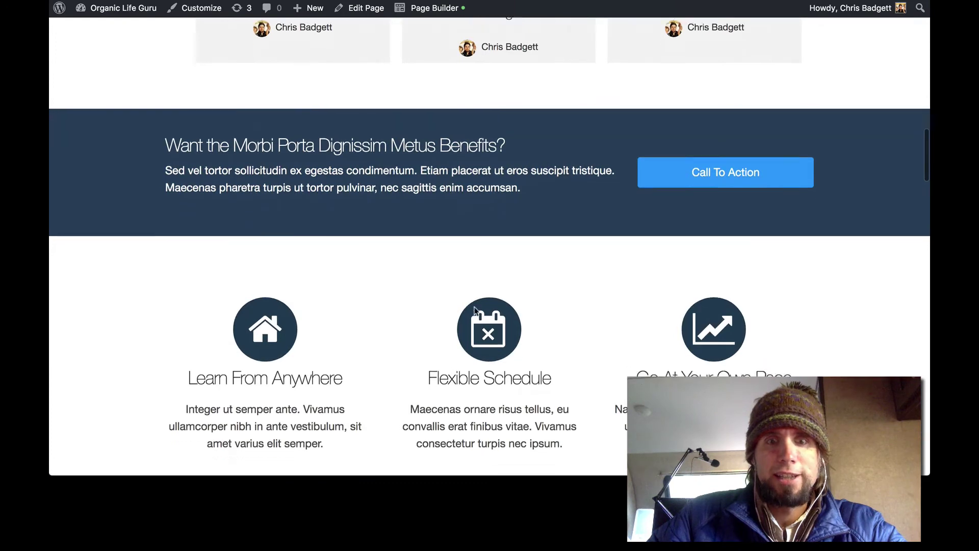
{"action": "scroll", "coordinate": [476, 309], "scroll_direction": "down", "scroll_amount": 1}
{"action": "scroll", "coordinate": [476, 309], "scroll_direction": "down", "scroll_amount": 4}
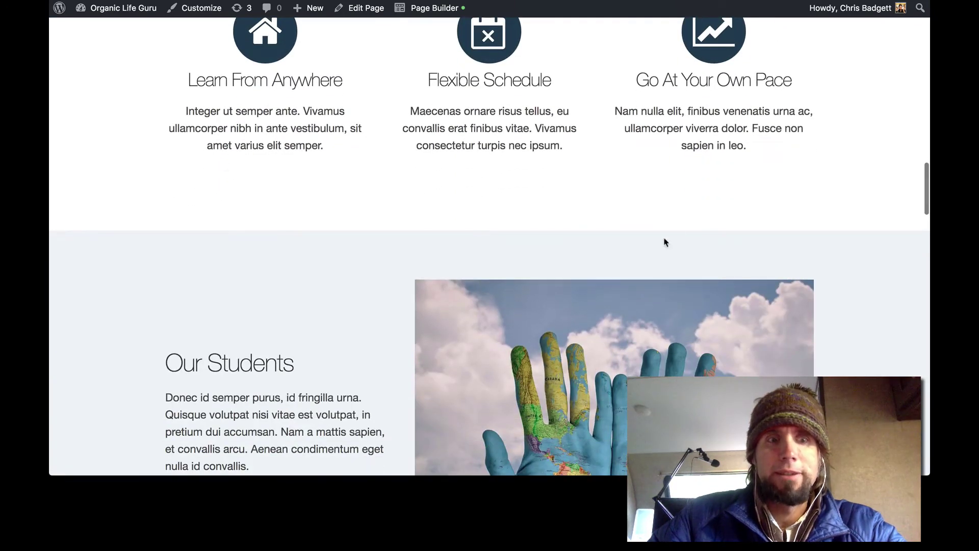
{"action": "scroll", "coordinate": [664, 240], "scroll_direction": "down", "scroll_amount": 5}
{"action": "scroll", "coordinate": [564, 229], "scroll_direction": "down", "scroll_amount": 3}
{"action": "scroll", "coordinate": [496, 353], "scroll_direction": "down", "scroll_amount": 1}
{"action": "scroll", "coordinate": [496, 353], "scroll_direction": "down", "scroll_amount": 6}
{"action": "scroll", "coordinate": [495, 355], "scroll_direction": "up", "scroll_amount": 3}
{"action": "scroll", "coordinate": [496, 355], "scroll_direction": "down", "scroll_amount": 2}
{"action": "scroll", "coordinate": [495, 355], "scroll_direction": "down", "scroll_amount": 8}
{"action": "scroll", "coordinate": [496, 352], "scroll_direction": "down", "scroll_amount": 3}
{"action": "scroll", "coordinate": [497, 354], "scroll_direction": "down", "scroll_amount": 1}
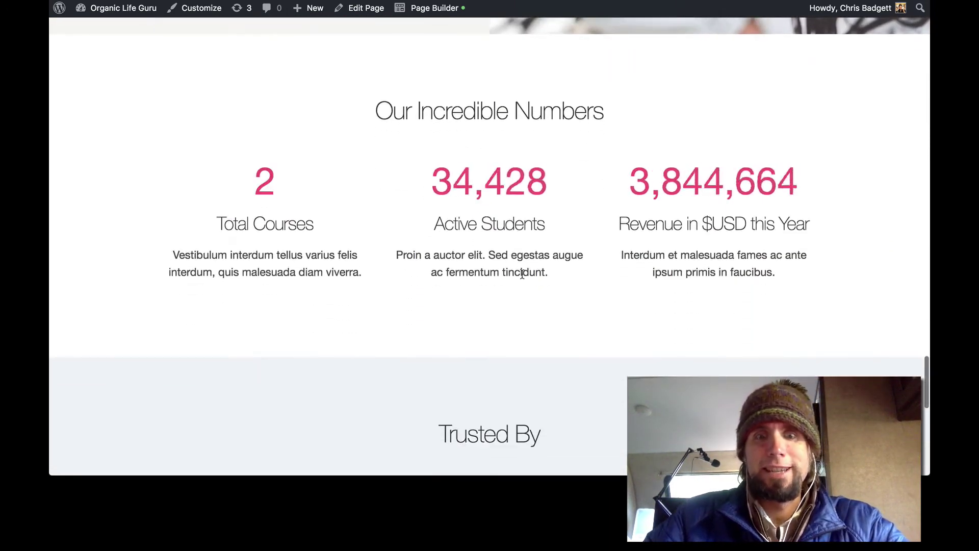
{"action": "scroll", "coordinate": [521, 273], "scroll_direction": "down", "scroll_amount": 5}
{"action": "scroll", "coordinate": [521, 276], "scroll_direction": "down", "scroll_amount": 2}
{"action": "scroll", "coordinate": [522, 278], "scroll_direction": "up", "scroll_amount": 1}
{"action": "scroll", "coordinate": [522, 278], "scroll_direction": "up", "scroll_amount": 4}
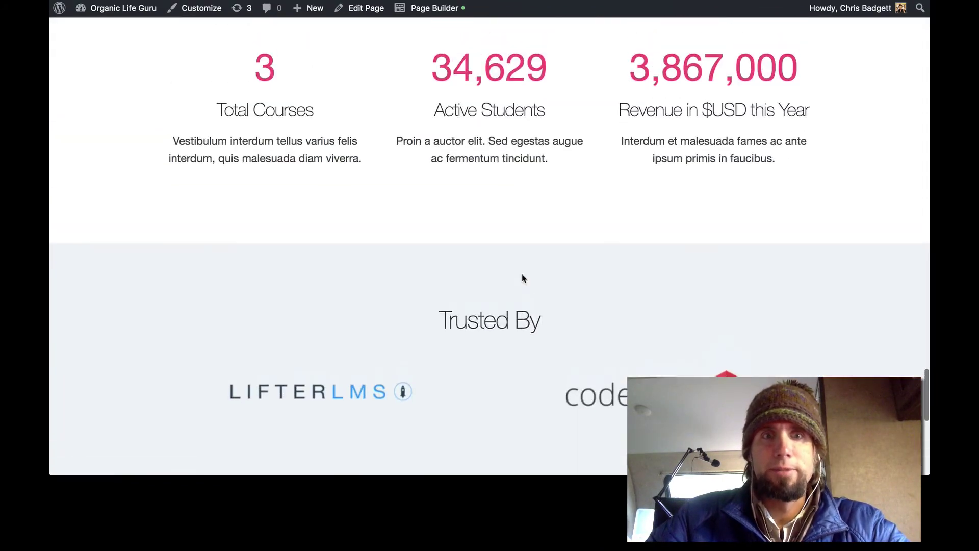
{"action": "scroll", "coordinate": [628, 357], "scroll_direction": "down", "scroll_amount": 3}
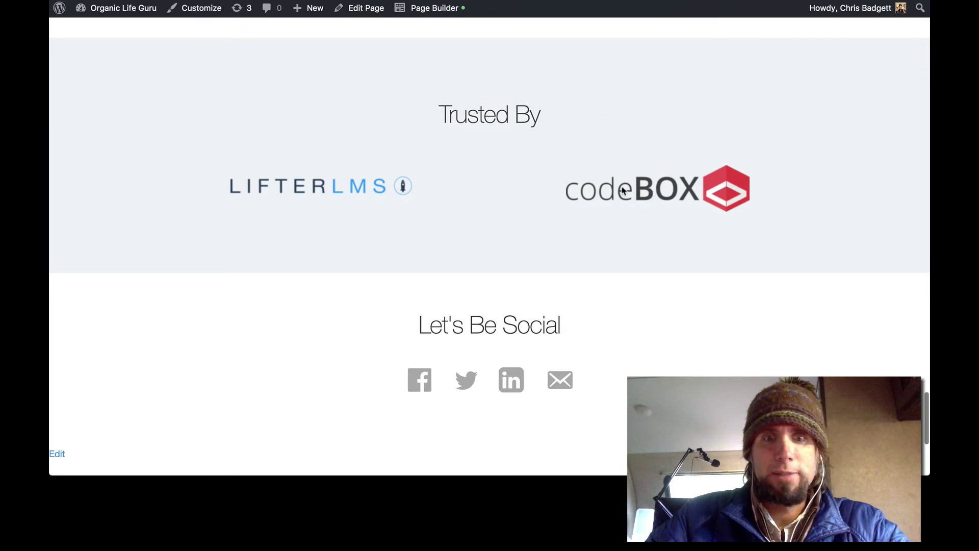
{"action": "scroll", "coordinate": [624, 190], "scroll_direction": "down", "scroll_amount": 2}
{"action": "scroll", "coordinate": [590, 194], "scroll_direction": "down", "scroll_amount": 2}
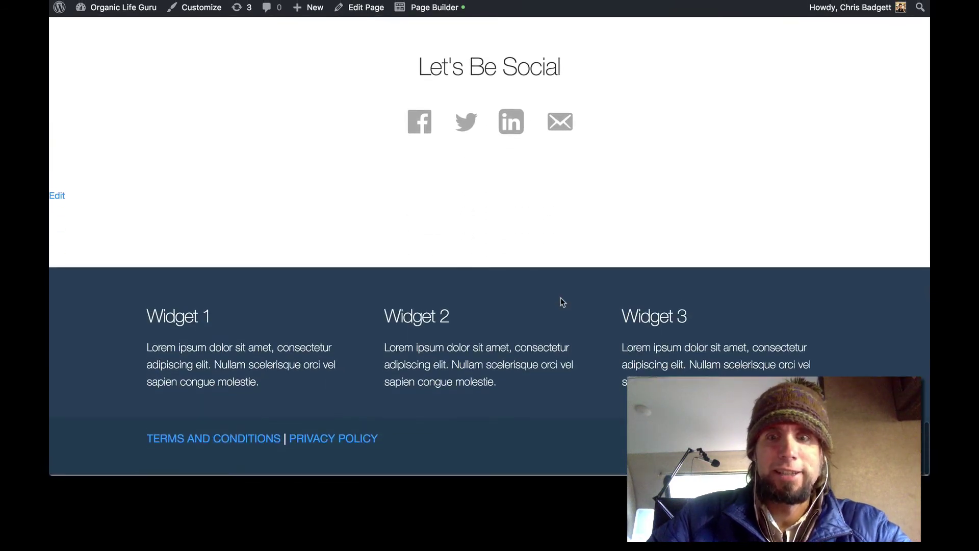
{"action": "scroll", "coordinate": [561, 300], "scroll_direction": "up", "scroll_amount": 1}
{"action": "scroll", "coordinate": [561, 300], "scroll_direction": "up", "scroll_amount": 10}
{"action": "scroll", "coordinate": [561, 301], "scroll_direction": "up", "scroll_amount": 5}
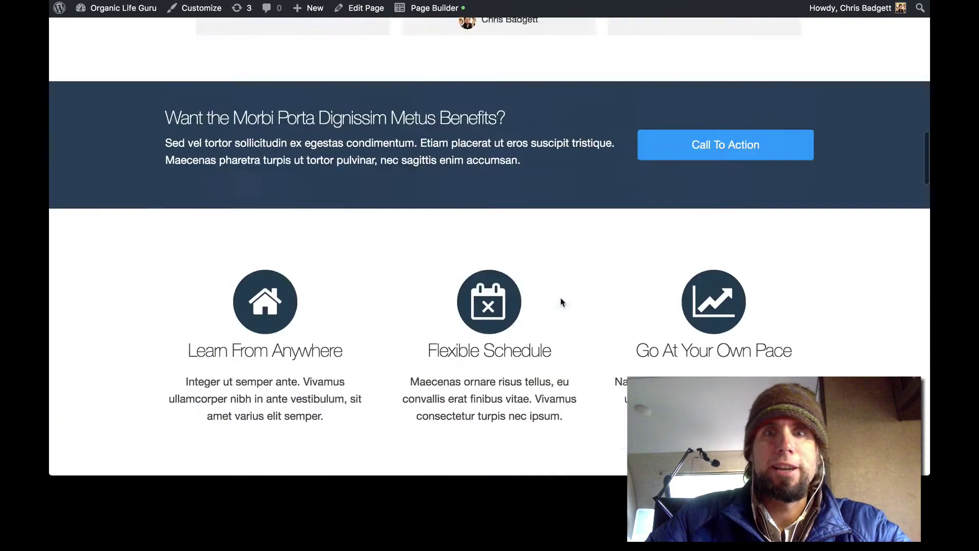
{"action": "scroll", "coordinate": [560, 302], "scroll_direction": "up", "scroll_amount": 10}
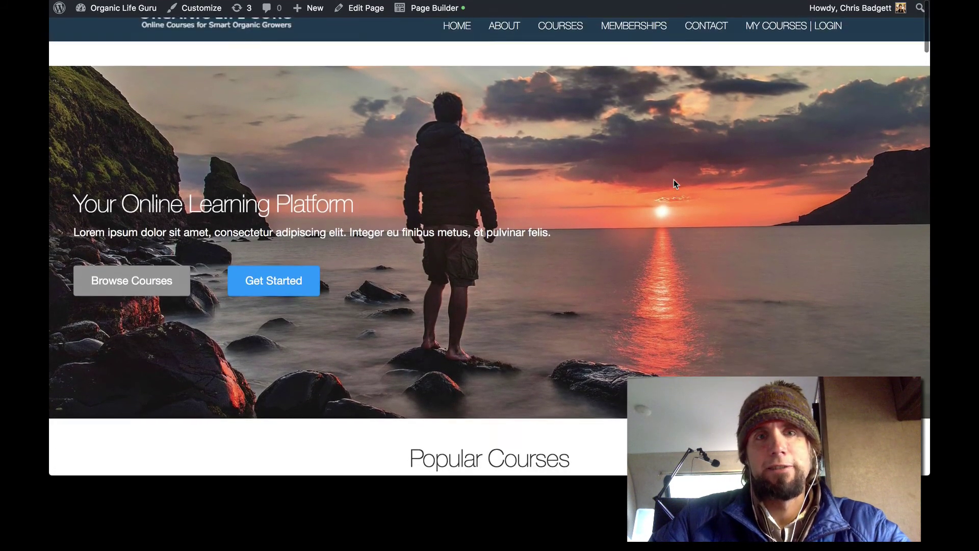
{"action": "scroll", "coordinate": [674, 181], "scroll_direction": "down", "scroll_amount": 2}
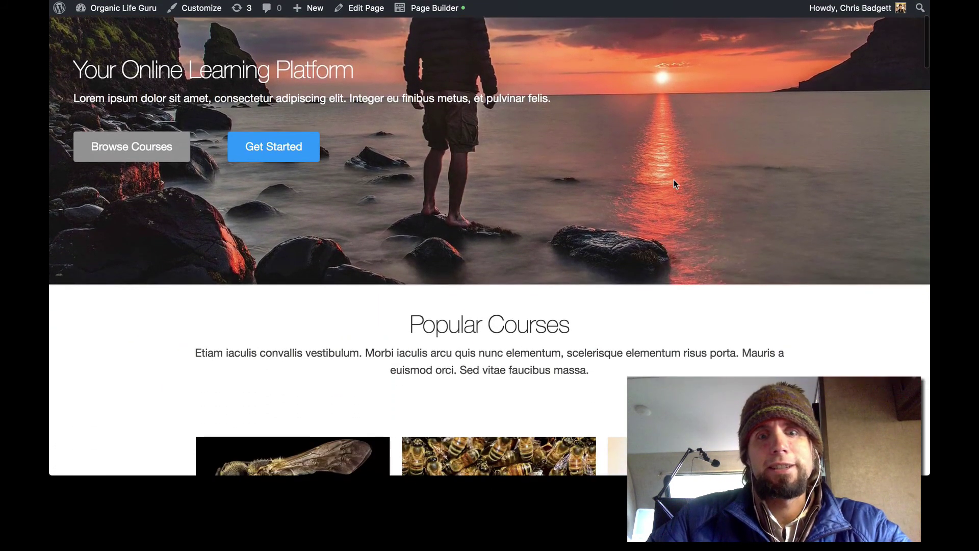
{"action": "scroll", "coordinate": [673, 181], "scroll_direction": "down", "scroll_amount": 4}
{"action": "scroll", "coordinate": [673, 183], "scroll_direction": "down", "scroll_amount": 2}
{"action": "scroll", "coordinate": [674, 184], "scroll_direction": "down", "scroll_amount": 3}
{"action": "scroll", "coordinate": [673, 184], "scroll_direction": "down", "scroll_amount": 4}
{"action": "scroll", "coordinate": [674, 184], "scroll_direction": "down", "scroll_amount": 1}
{"action": "scroll", "coordinate": [673, 184], "scroll_direction": "down", "scroll_amount": 3}
{"action": "scroll", "coordinate": [673, 184], "scroll_direction": "down", "scroll_amount": 2}
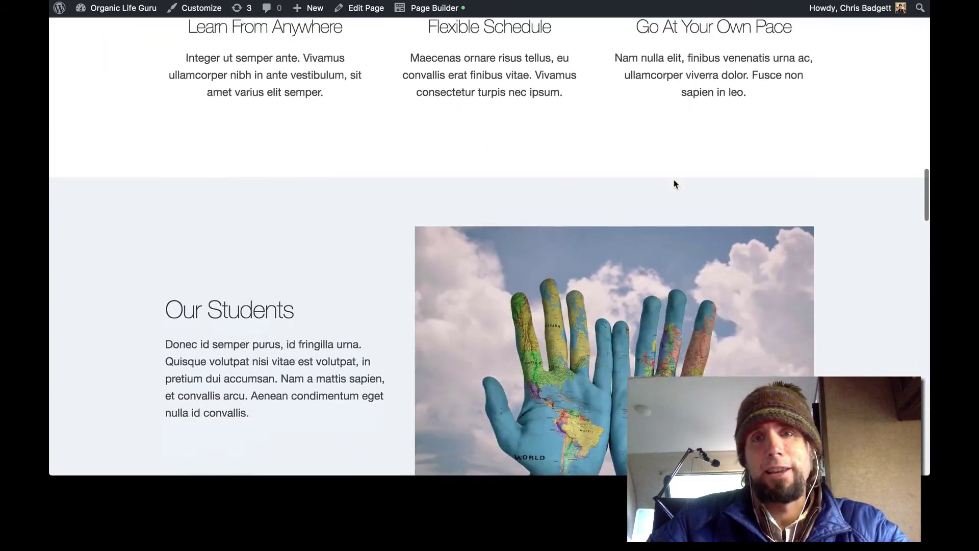
{"action": "scroll", "coordinate": [674, 184], "scroll_direction": "up", "scroll_amount": 10}
{"action": "scroll", "coordinate": [673, 184], "scroll_direction": "up", "scroll_amount": 3}
{"action": "scroll", "coordinate": [673, 184], "scroll_direction": "up", "scroll_amount": 4}
{"action": "scroll", "coordinate": [673, 184], "scroll_direction": "up", "scroll_amount": 3}
{"action": "scroll", "coordinate": [674, 183], "scroll_direction": "down", "scroll_amount": 5}
{"action": "scroll", "coordinate": [673, 184], "scroll_direction": "up", "scroll_amount": 2}
{"action": "scroll", "coordinate": [674, 184], "scroll_direction": "up", "scroll_amount": 3}
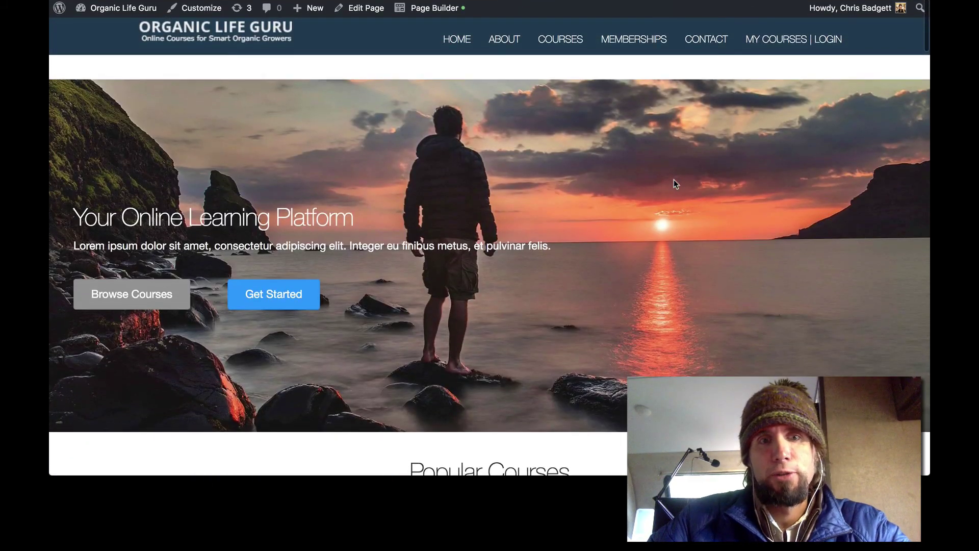